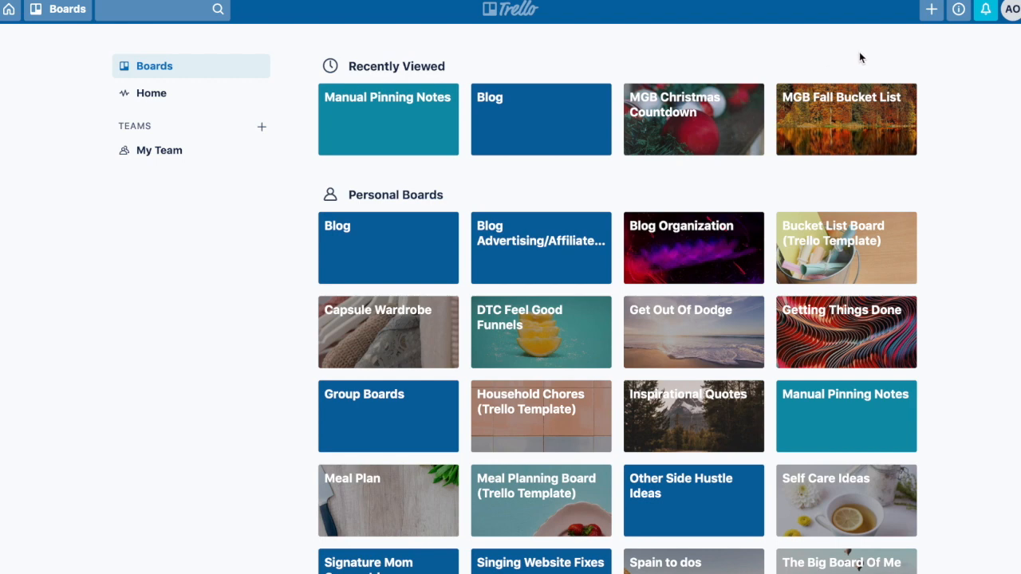
- Start a new board titled My Menu Plan with no team, keeping it private
click(931, 10)
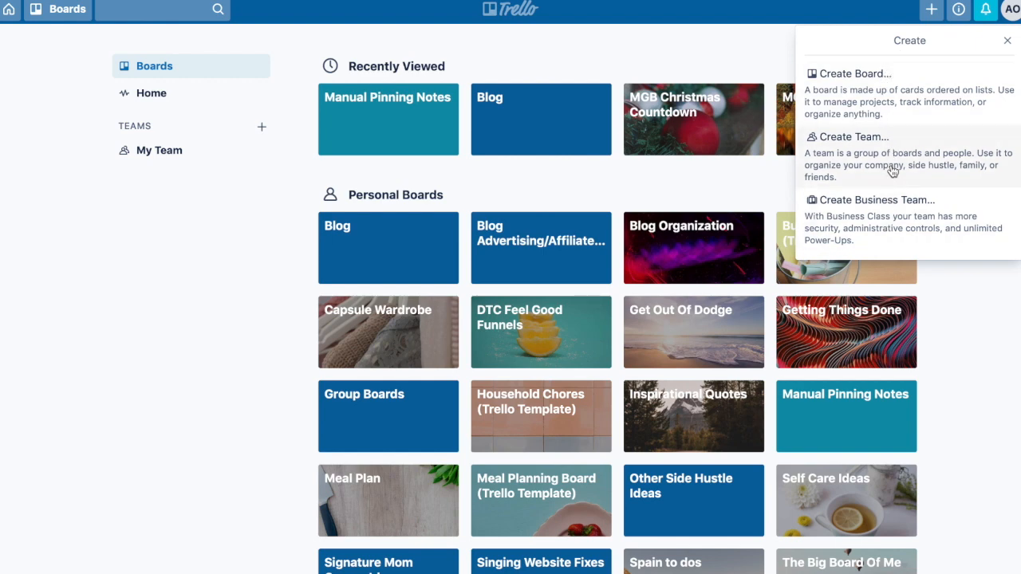
click(892, 104)
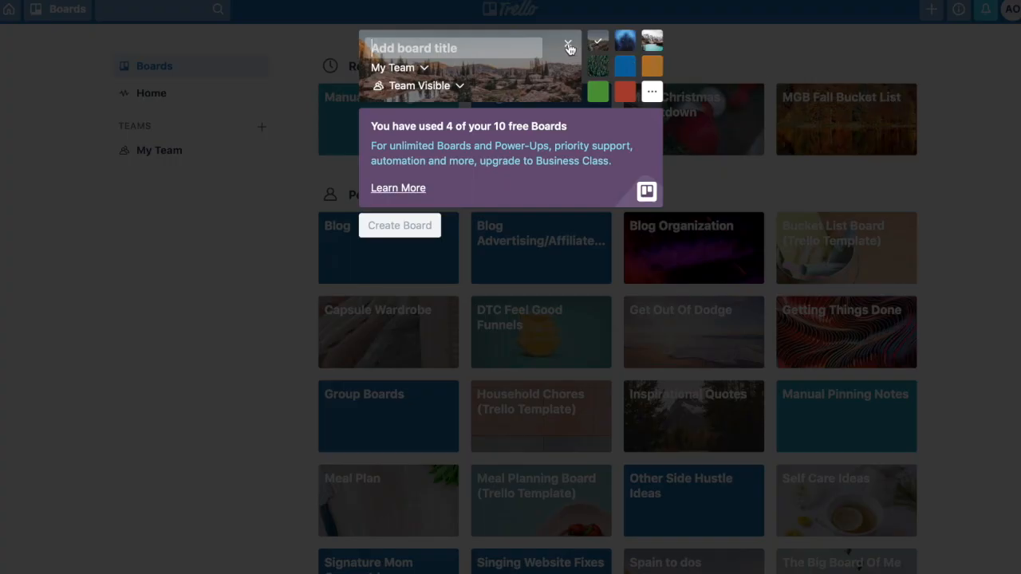
click(426, 70)
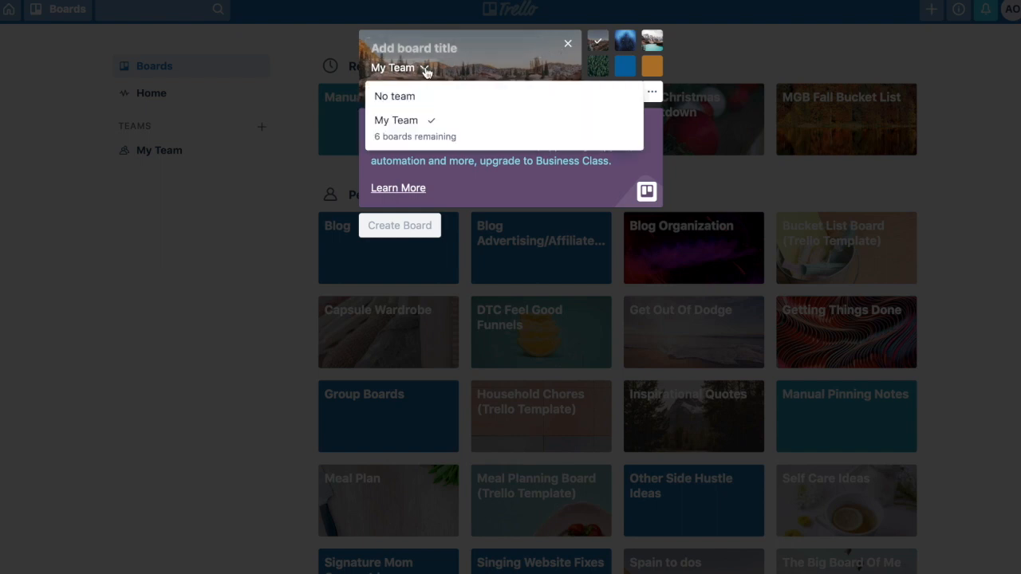
click(422, 98)
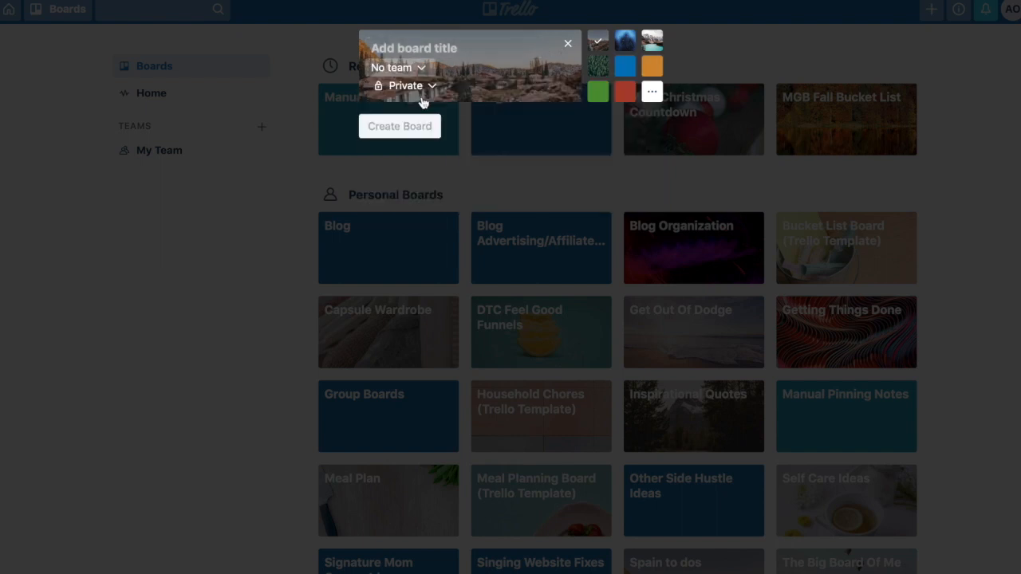
click(422, 49)
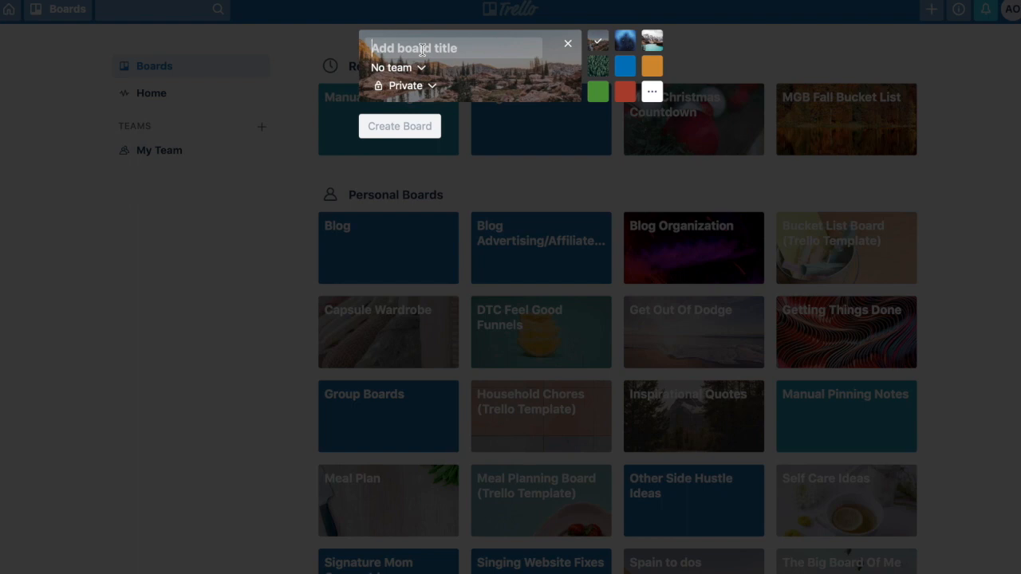
text(My )
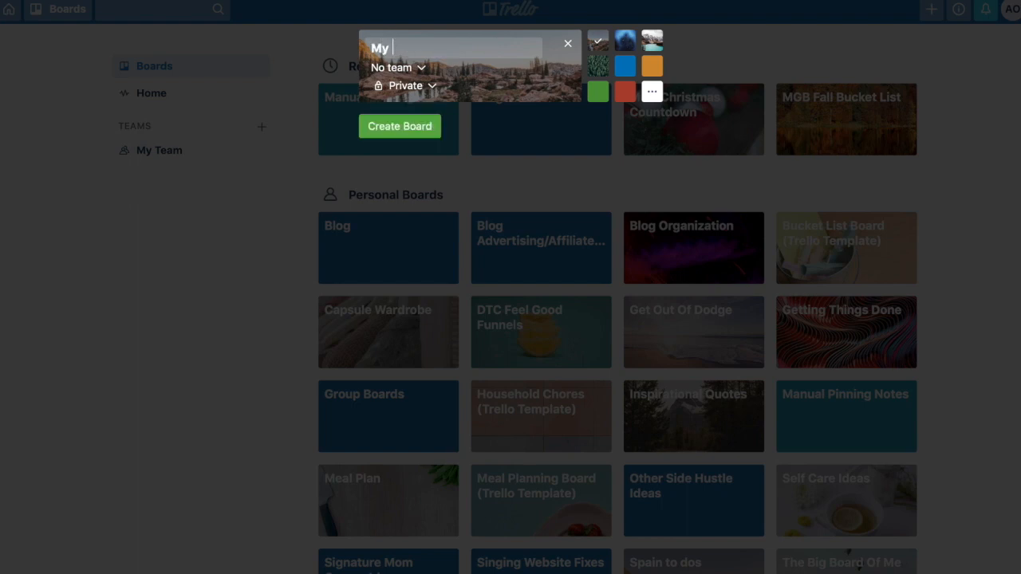
text(Menu Plan)
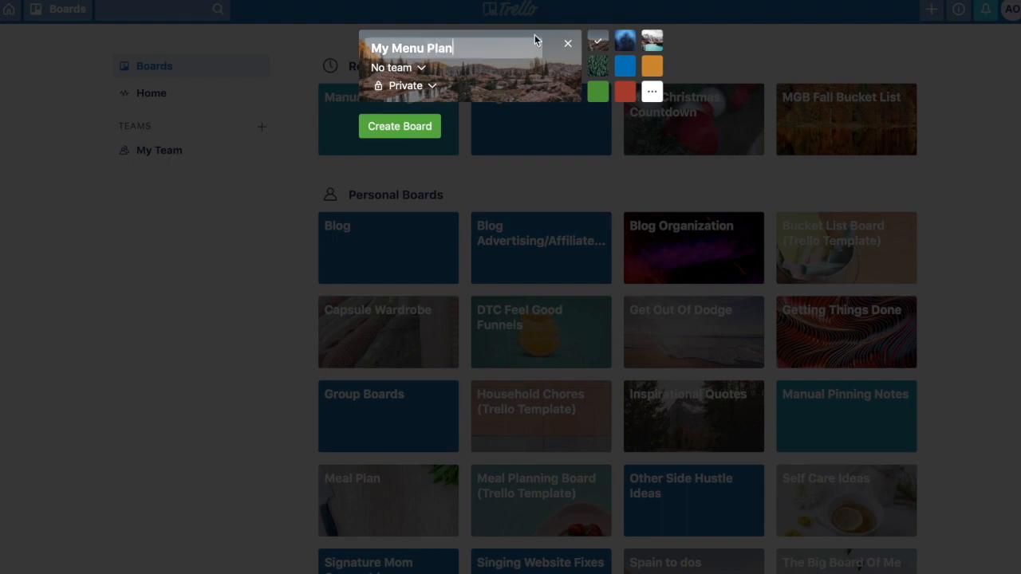
- Search background photos for food, choose the wooden cutting board photo, and create the board
click(652, 94)
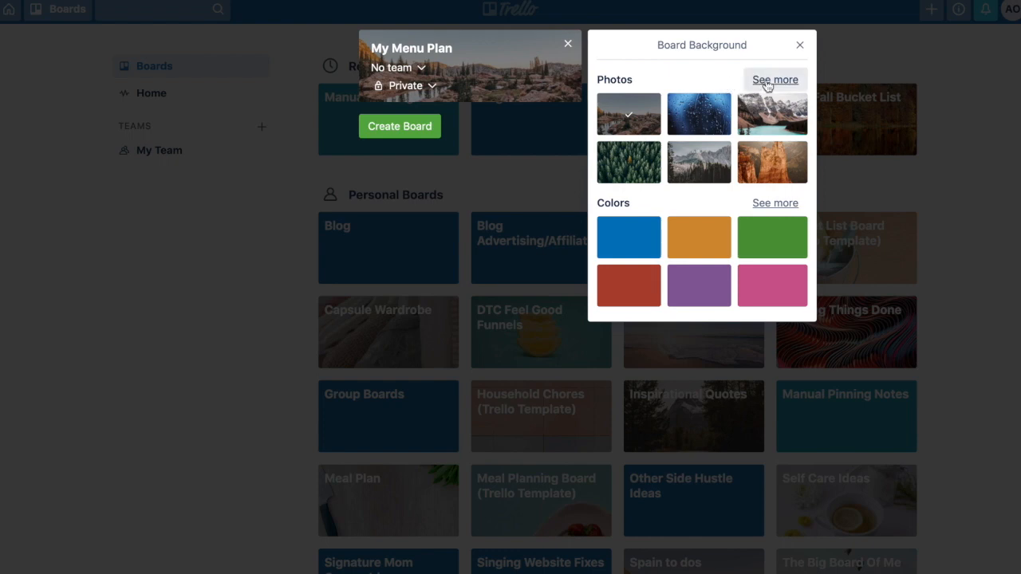
click(765, 83)
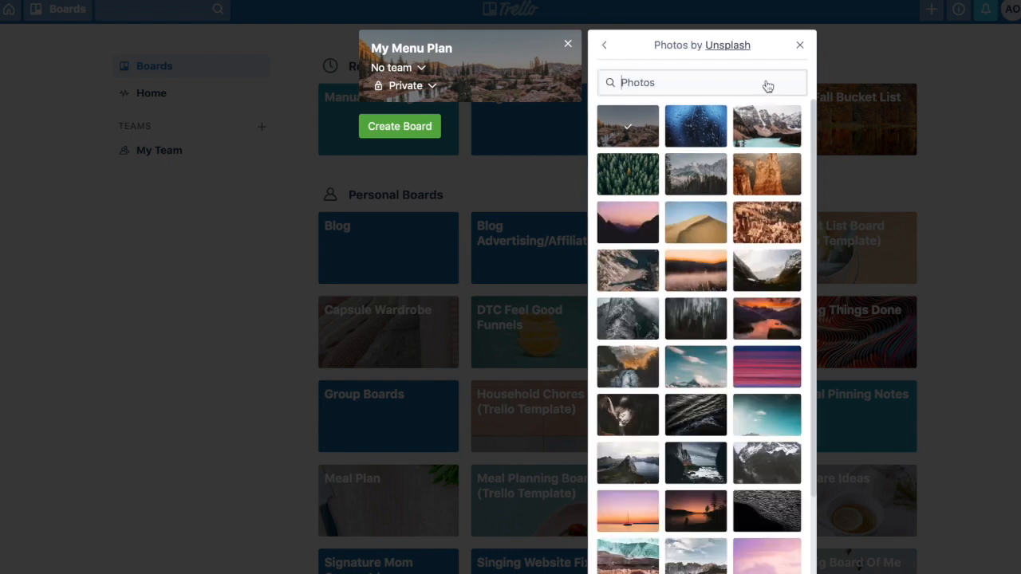
text(food)
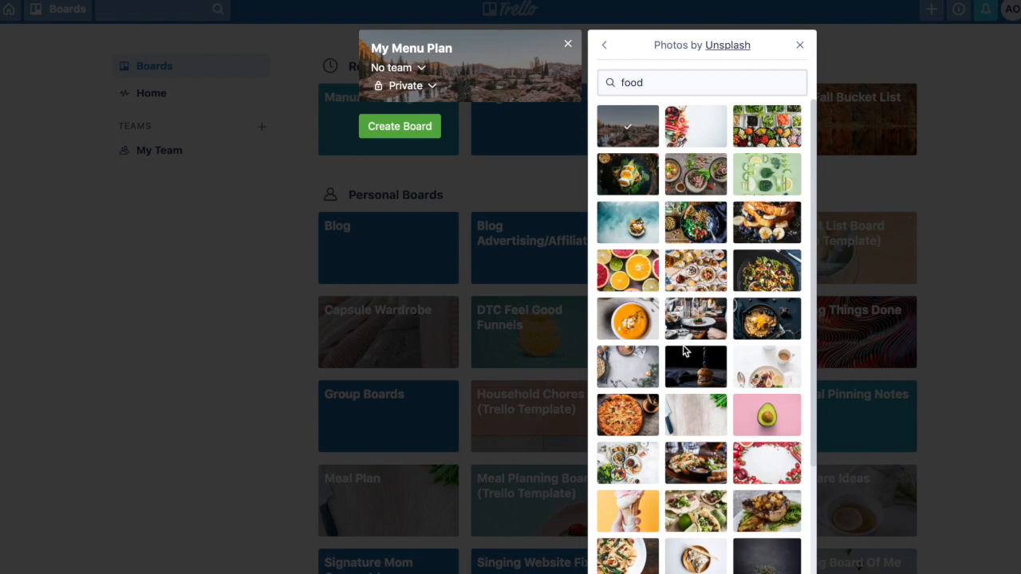
click(693, 417)
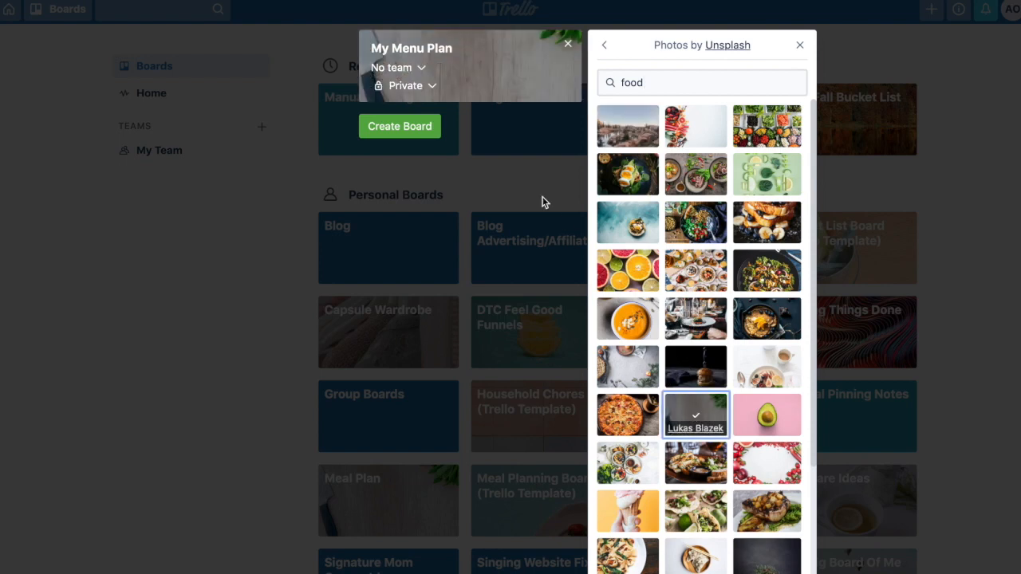
click(415, 129)
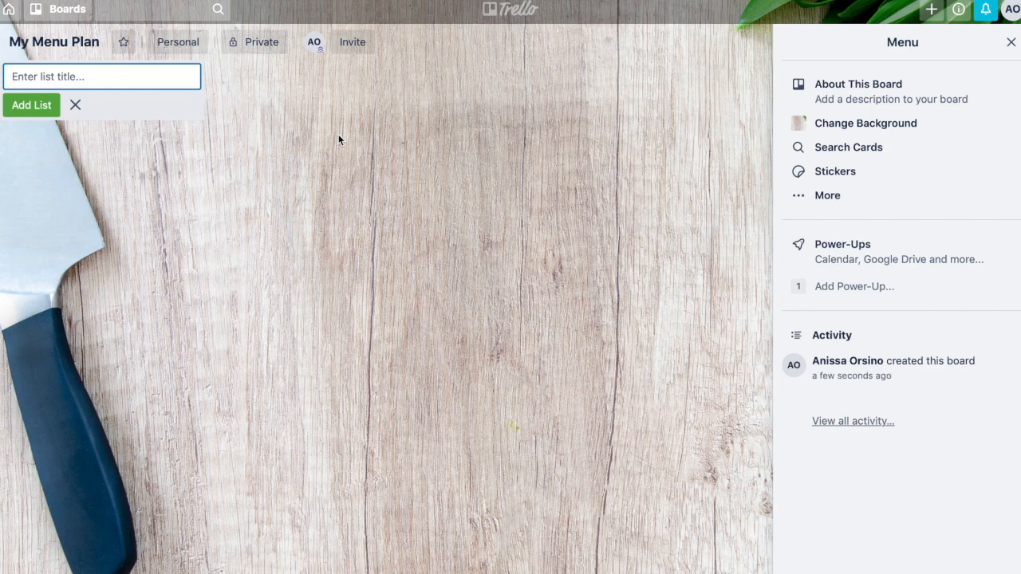
- Add a list named Dinner Ideas
text(Dinner Ideas)
click(17, 106)
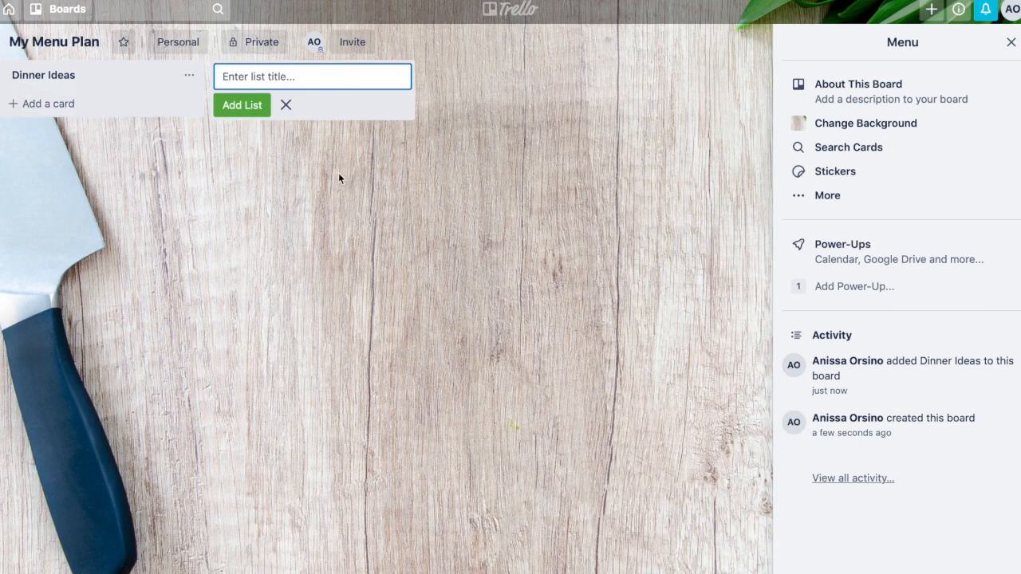
- Add a second list named This Week's Dinners
text(This Week's Dinners)
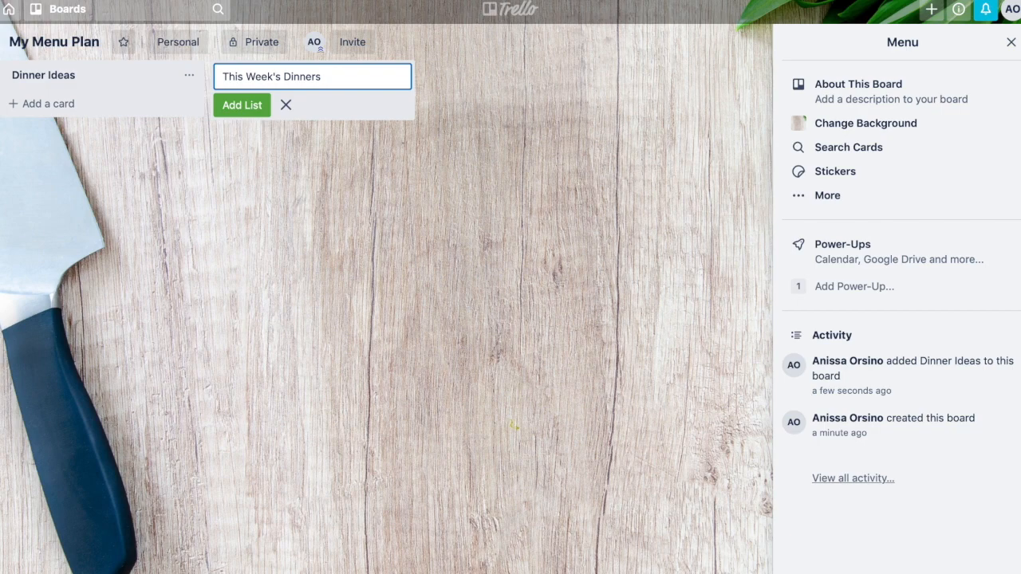
key(Return)
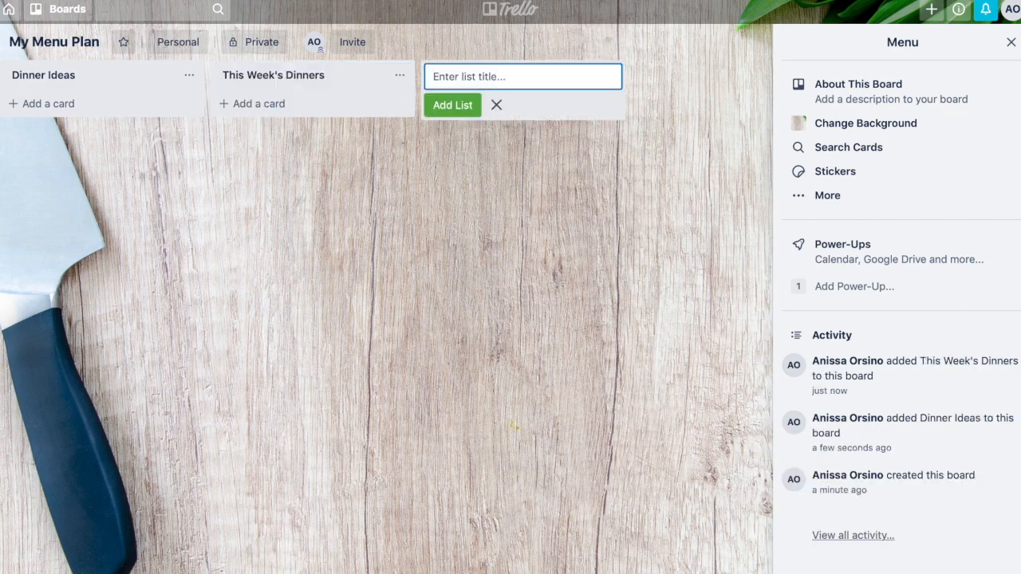
- Add a third list named Shopping List
text(Shopping List)
click(445, 106)
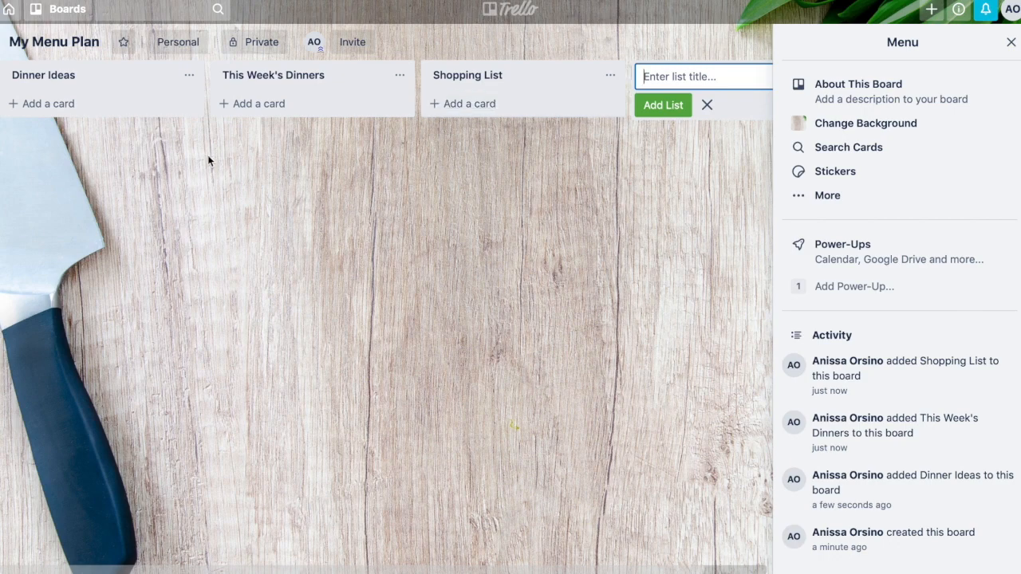
- Add a Shrimp Scampi card to the Dinner Ideas list
click(67, 104)
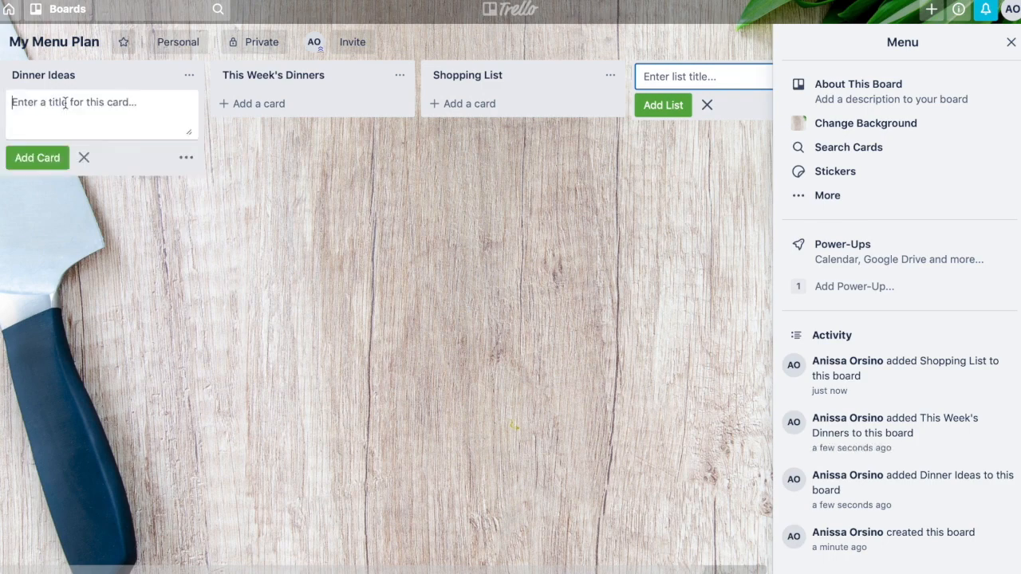
text(Shrimp)
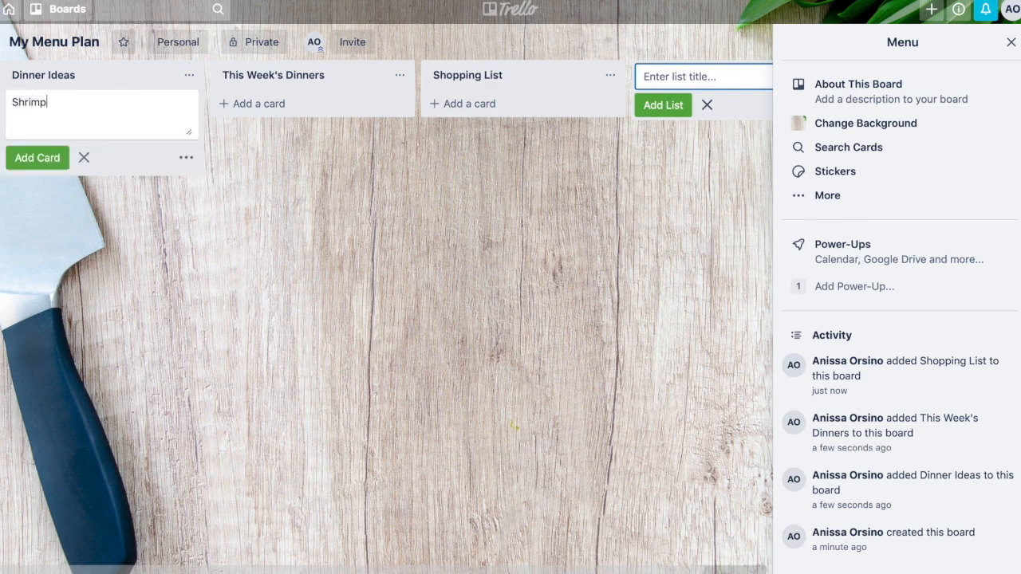
text( Scampi)
key(Return)
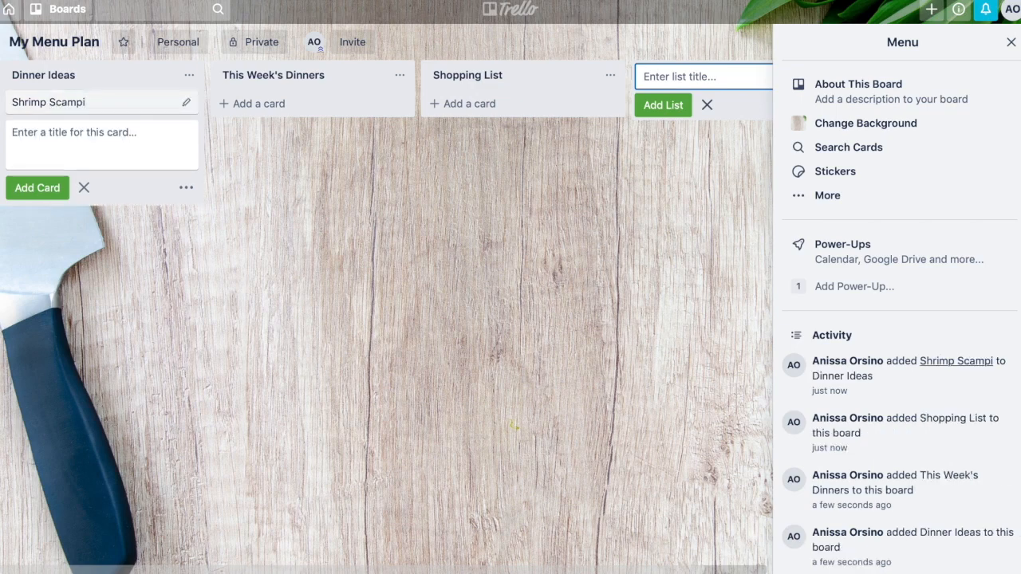
- Open the Shrimp Scampi card's labels, rename the green label to 30 minutes or less, and apply it
click(66, 102)
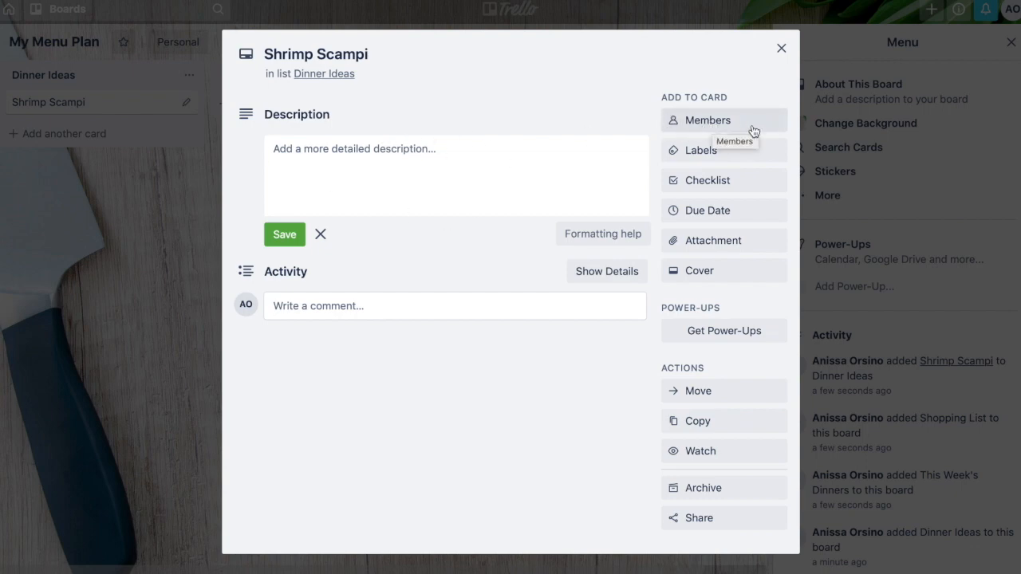
click(690, 157)
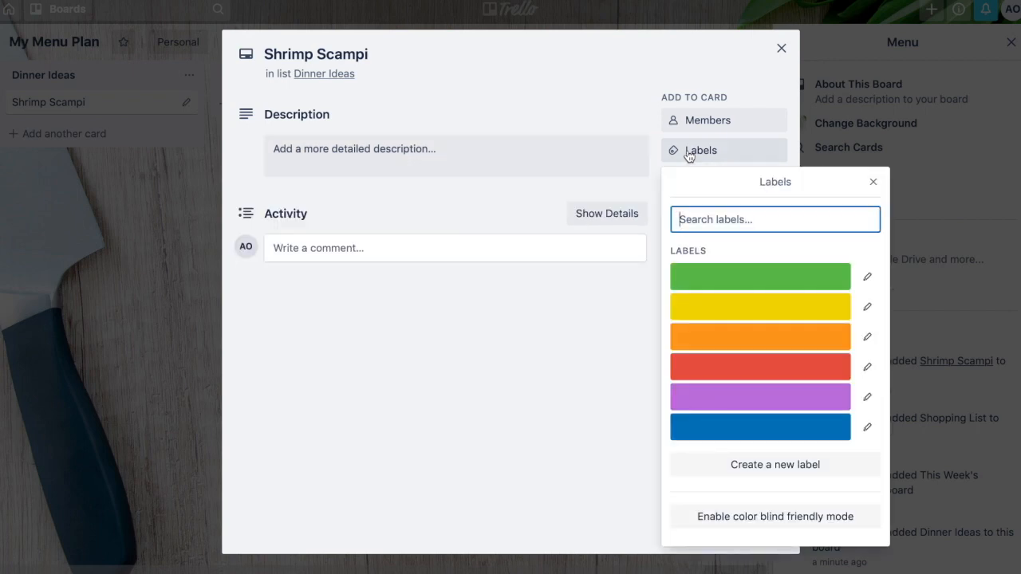
click(703, 277)
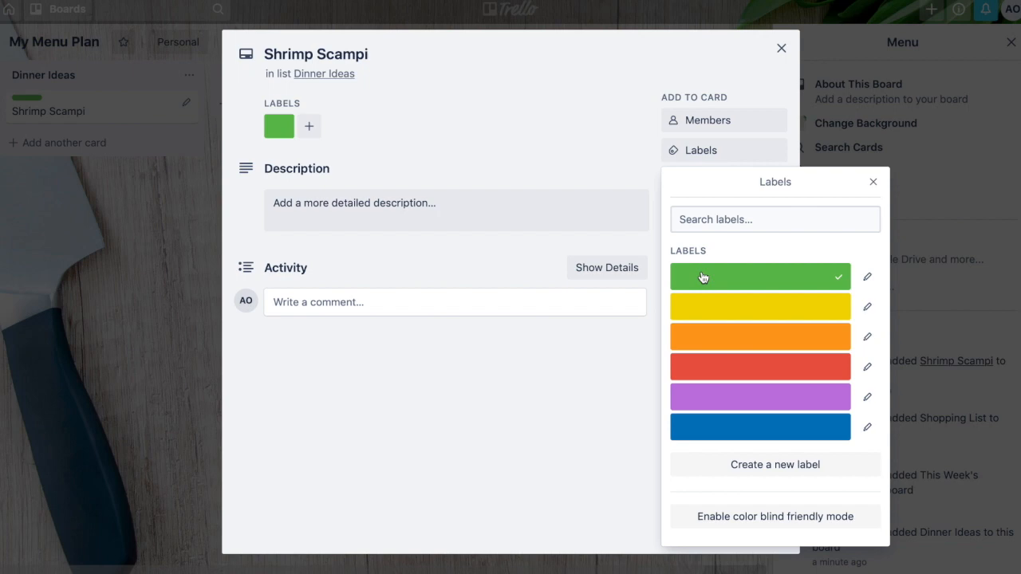
click(703, 277)
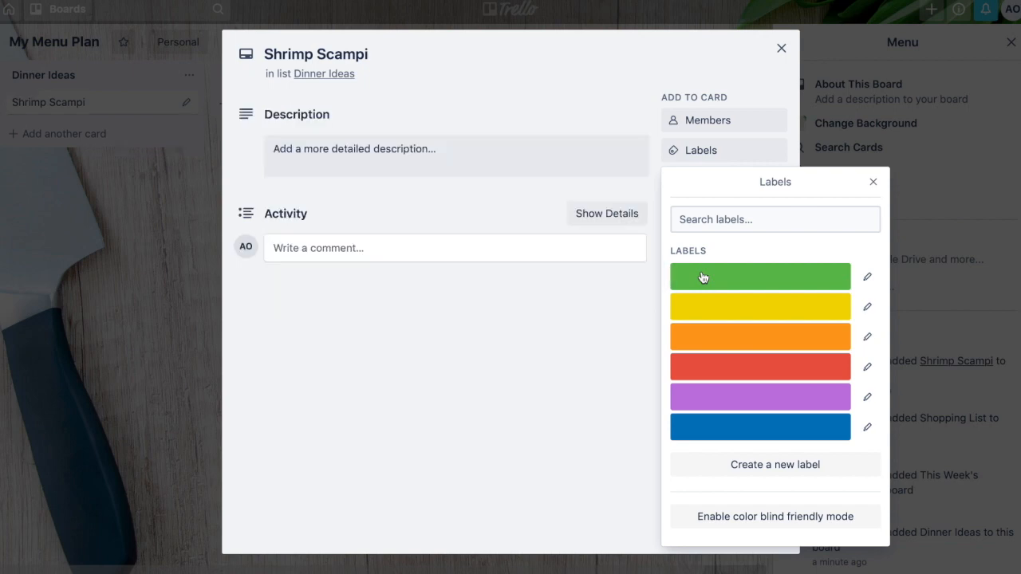
click(867, 278)
text(30)
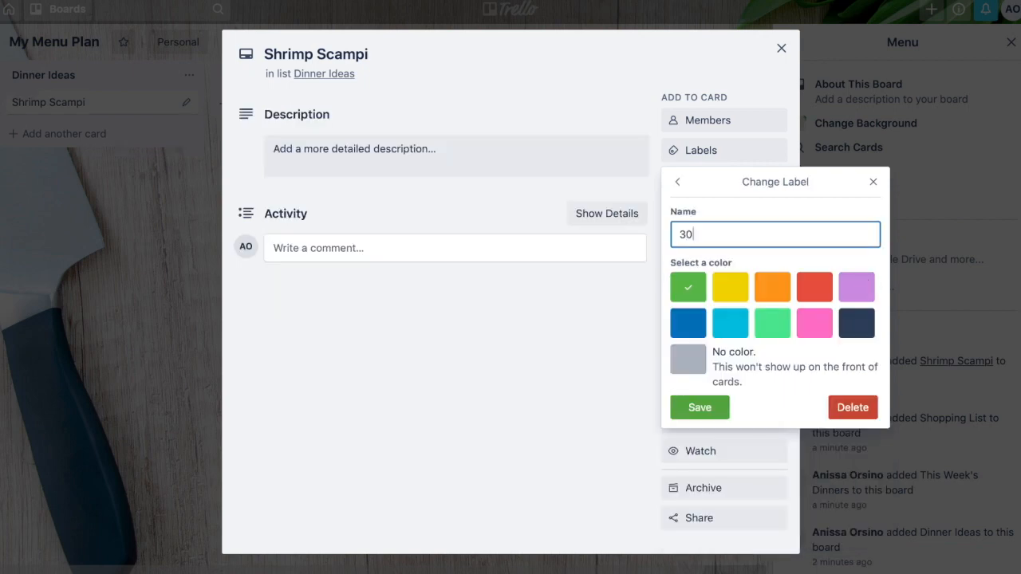
text( minutes or less)
key(Return)
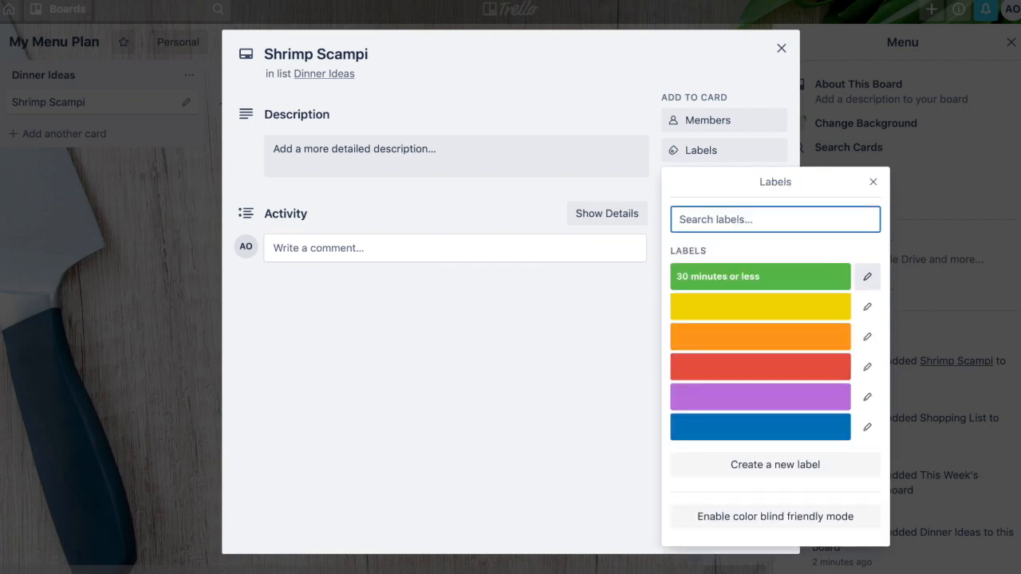
click(808, 279)
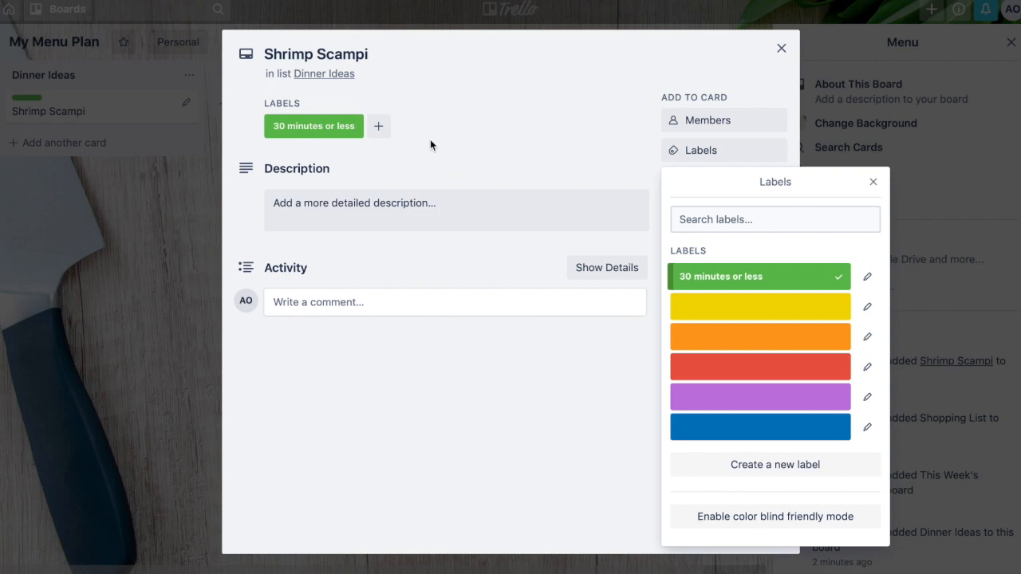
- Rename the yellow label to one pot
click(867, 307)
text(one pot)
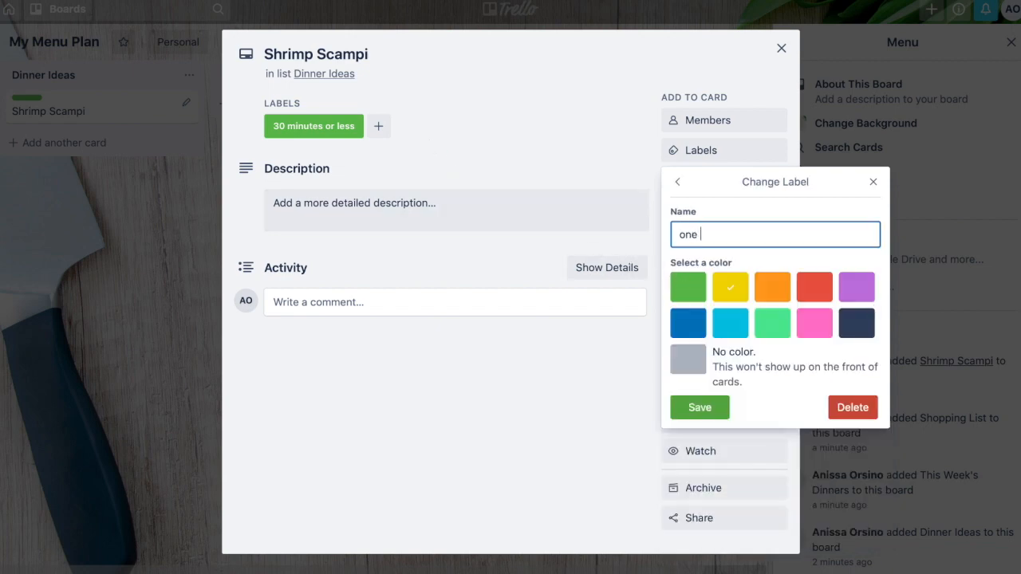
key(Return)
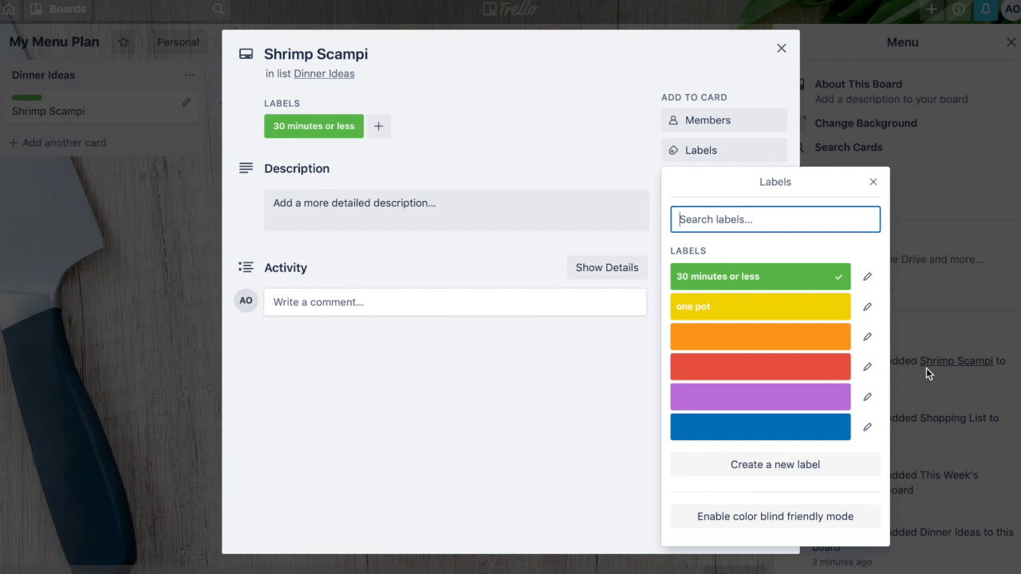
- Apply the orange label to the card, rename it kid friendly, and close the labels popup
click(834, 340)
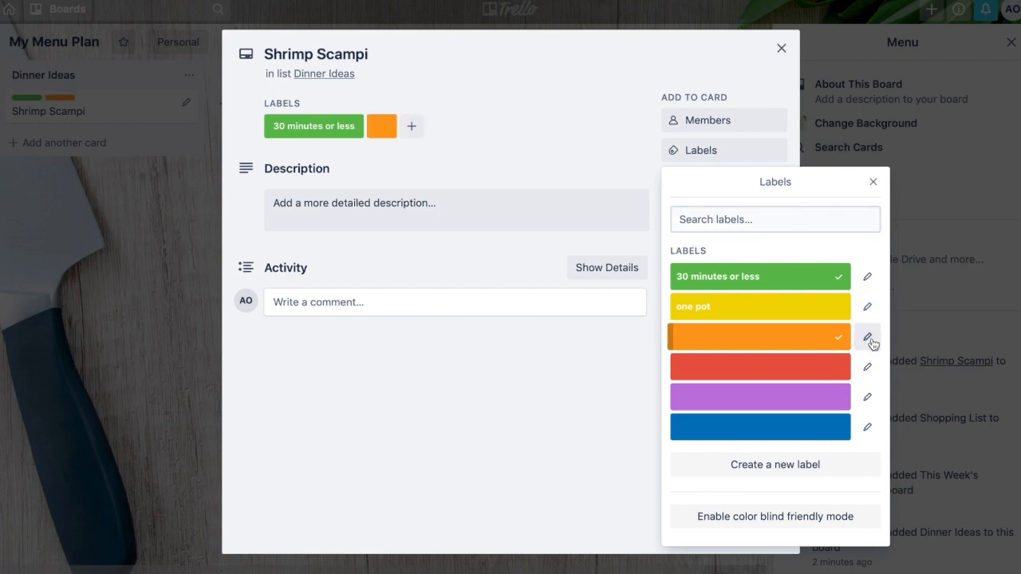
click(867, 339)
text(kid friendly)
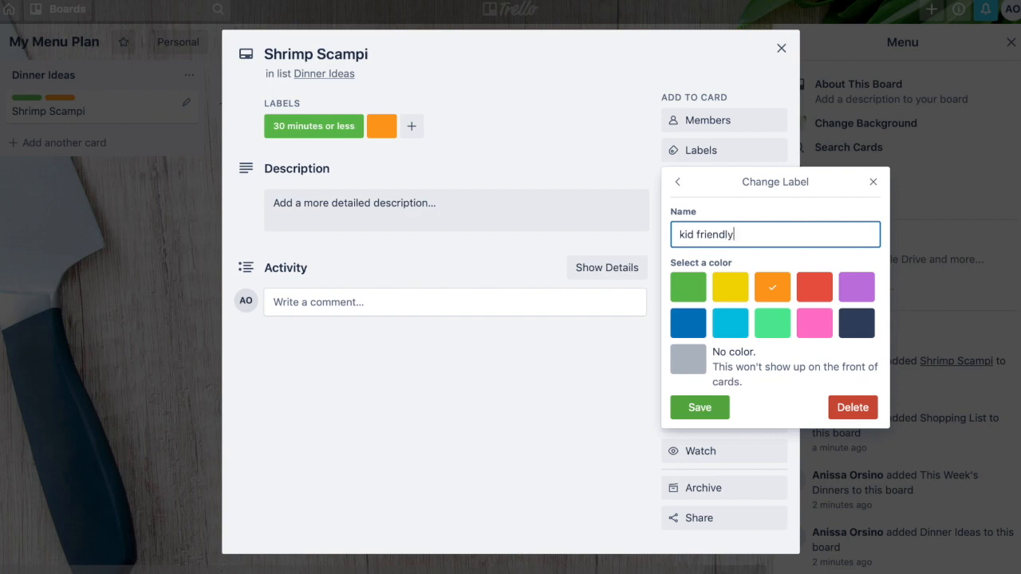
key(Return)
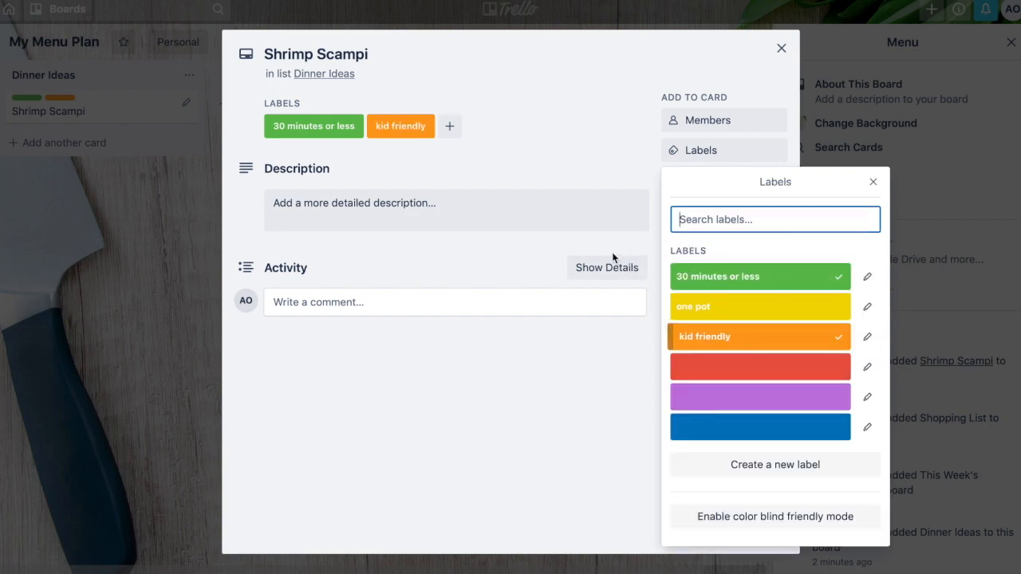
click(874, 182)
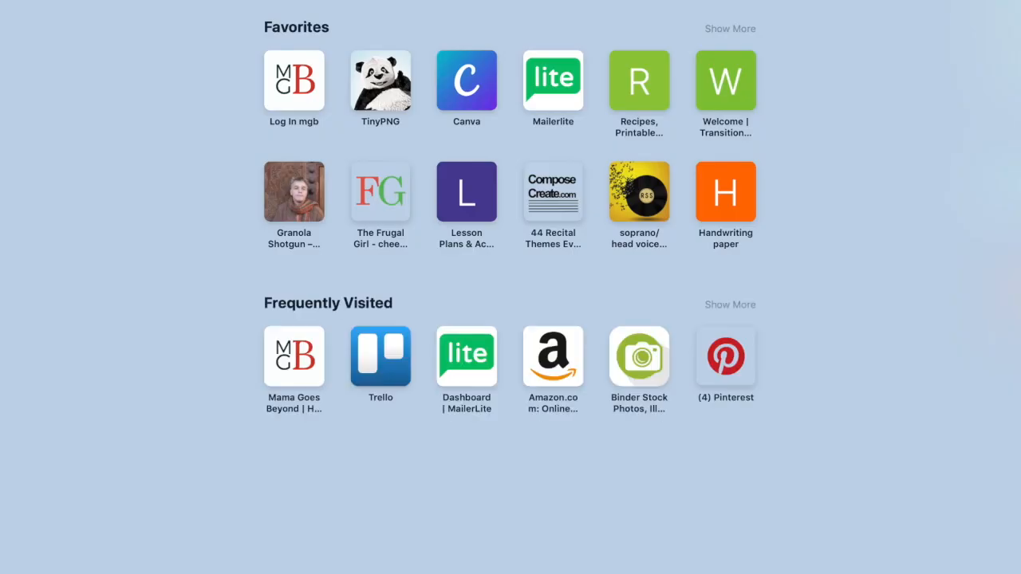
- Switch to a new browser tab and go to the onetsp recipe site
text(onetsp)
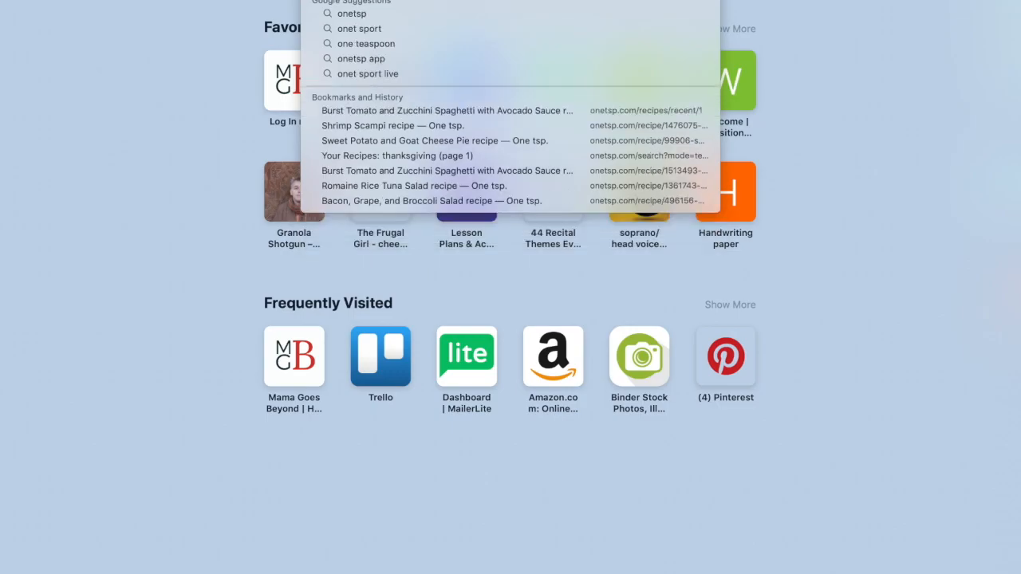
key(Return)
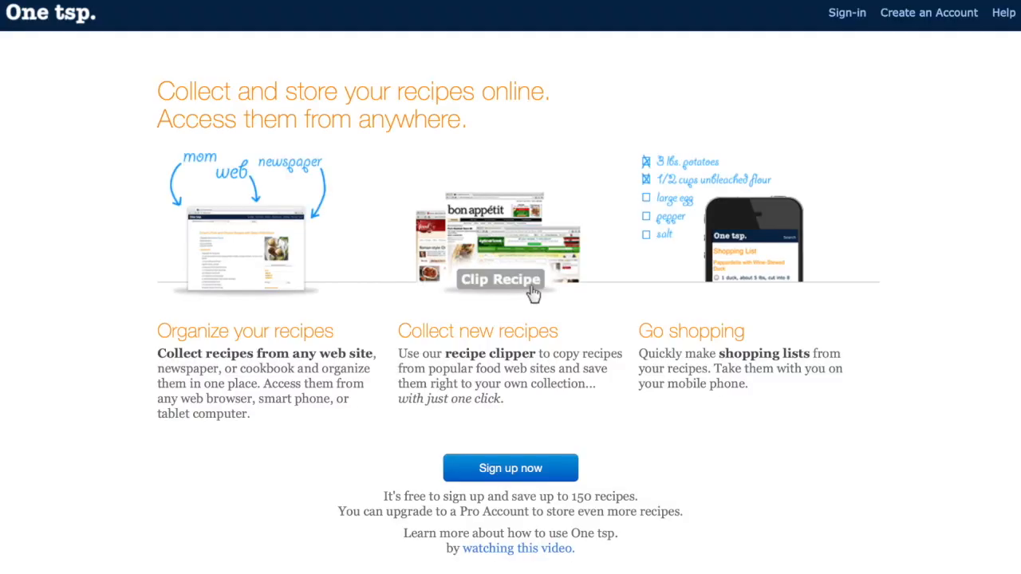
- Sign in to the One tsp site using the saved e-mail address and account password
click(847, 13)
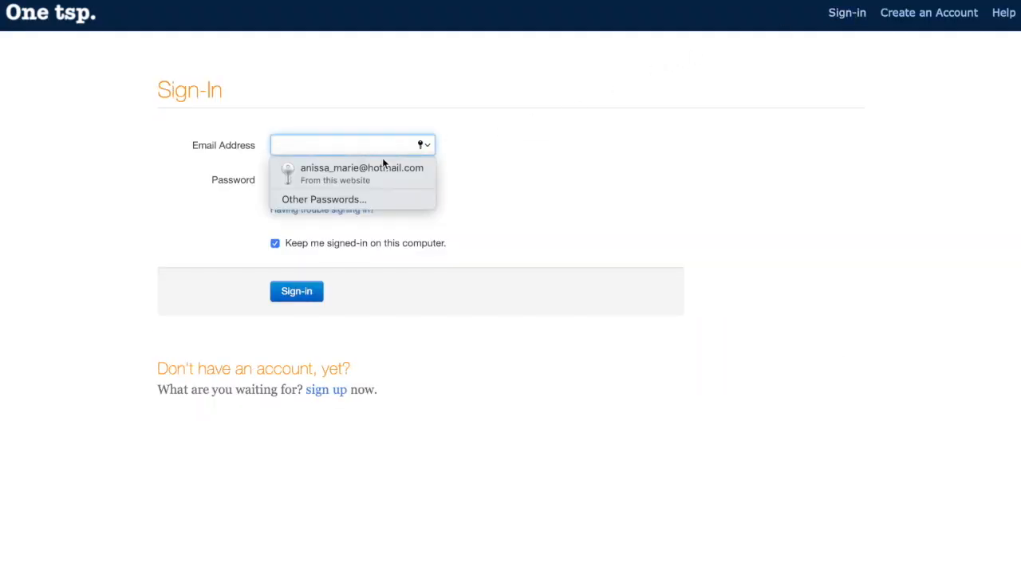
click(383, 164)
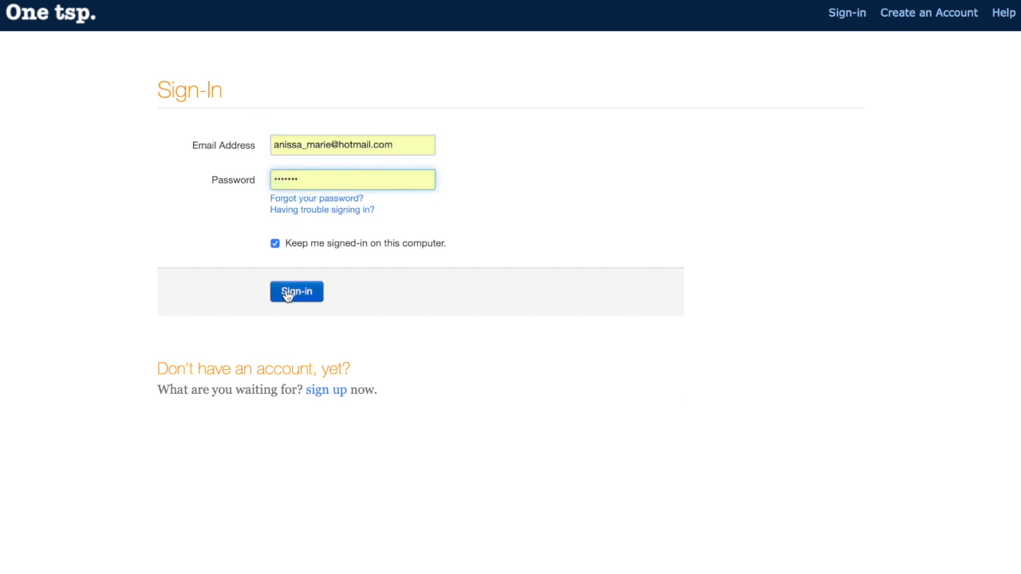
key(Return)
- Search your recipes for shrimp scampi, open the Shrimp Scampi recipe, and copy its page address
click(375, 48)
text(shrim)
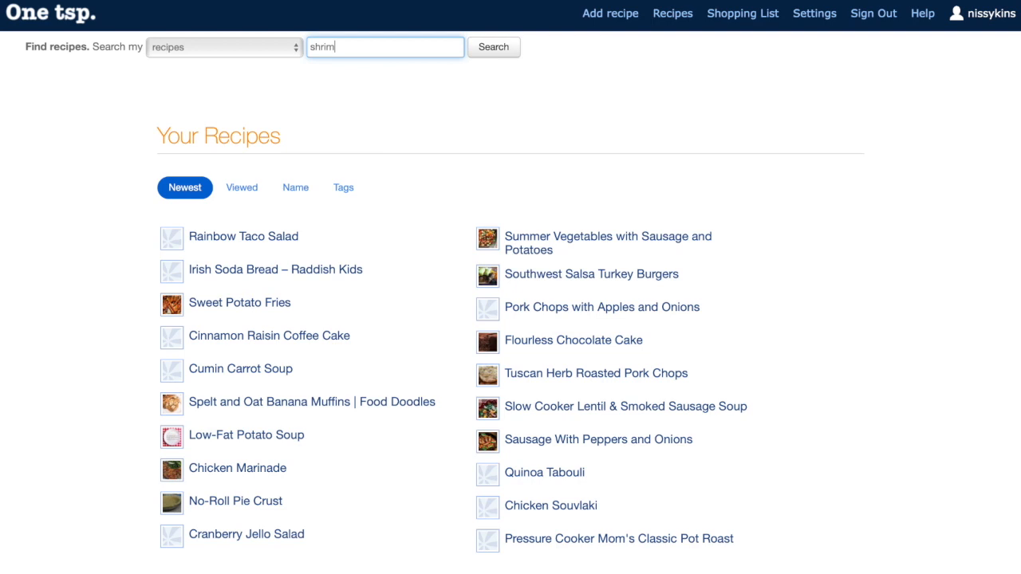
text(p scampi)
key(Return)
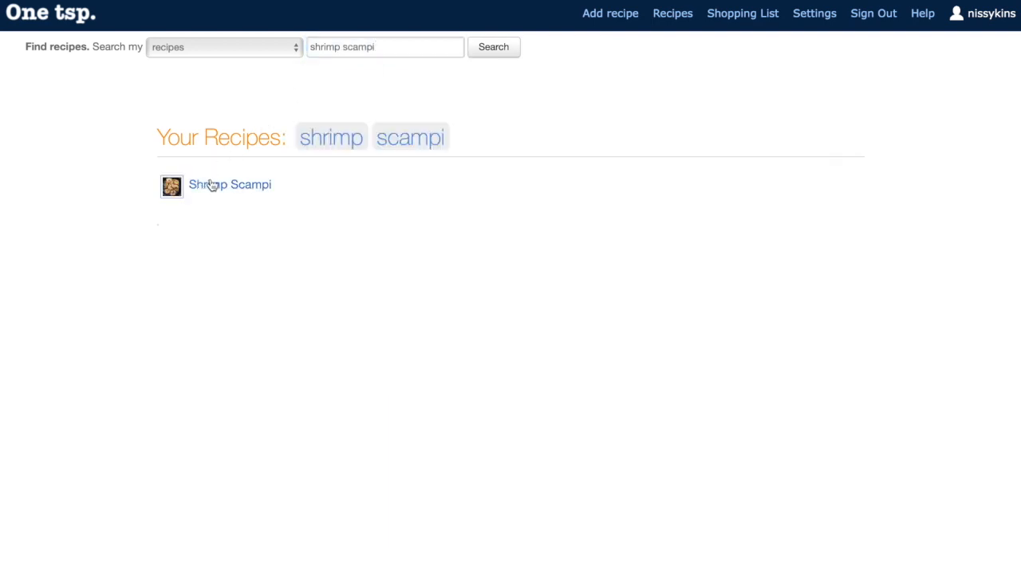
click(212, 185)
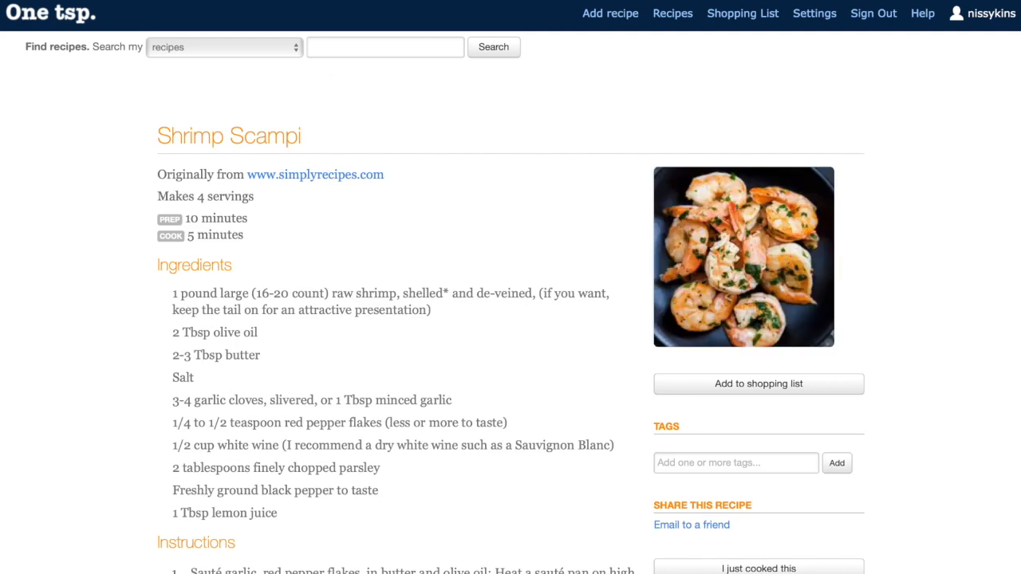
key(super+l)
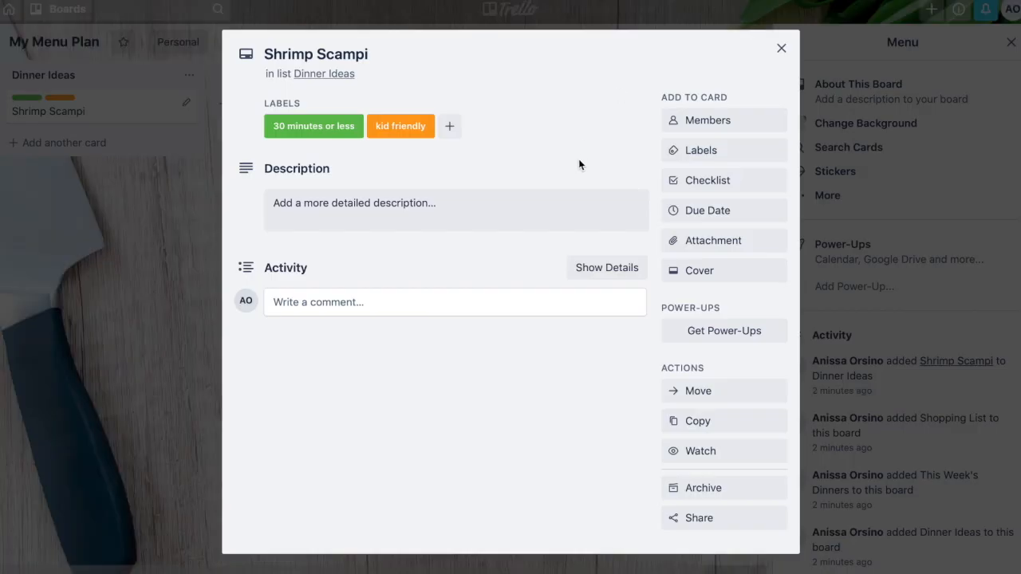
- Attach the copied onetsp recipe link to the Shrimp Scampi card
click(708, 240)
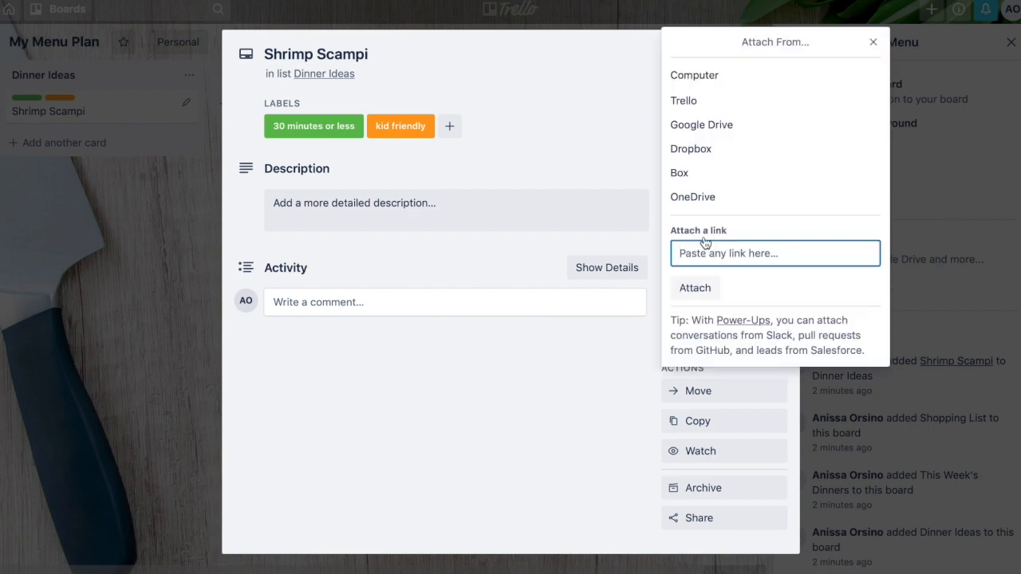
key(super+v)
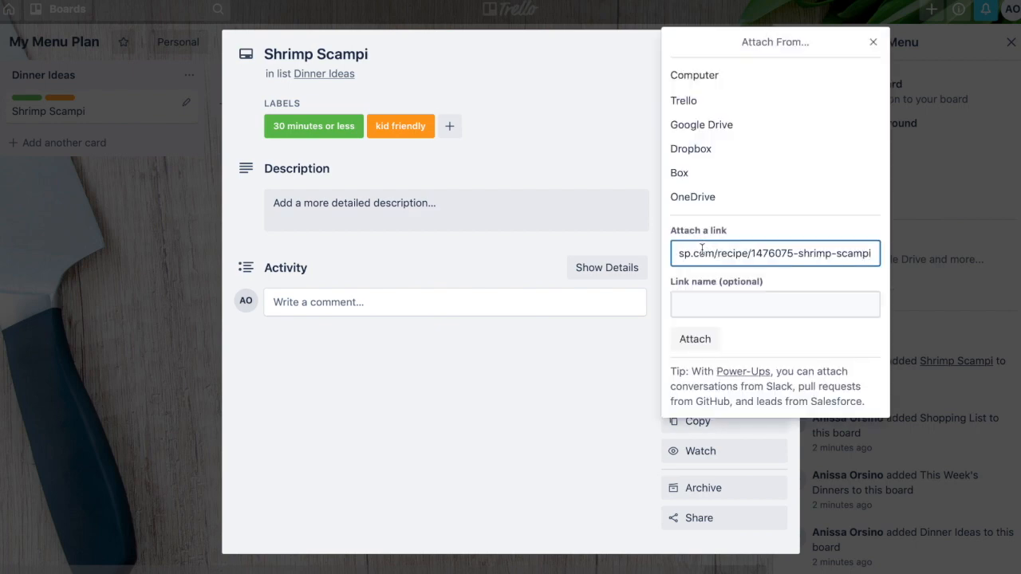
click(693, 339)
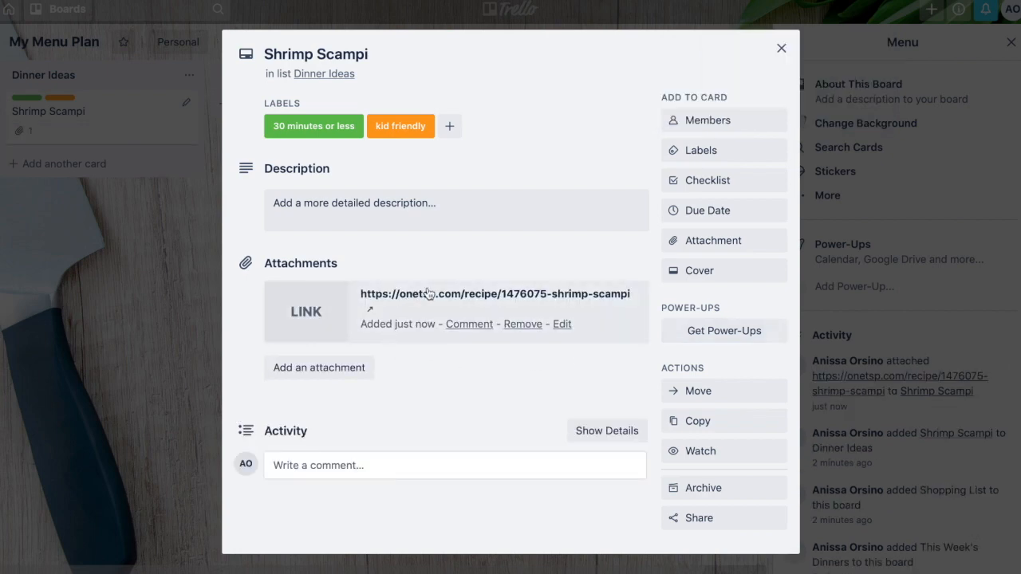
- Copy the recipe's ingredient list from the One tsp page and paste it as the card's description
click(330, 319)
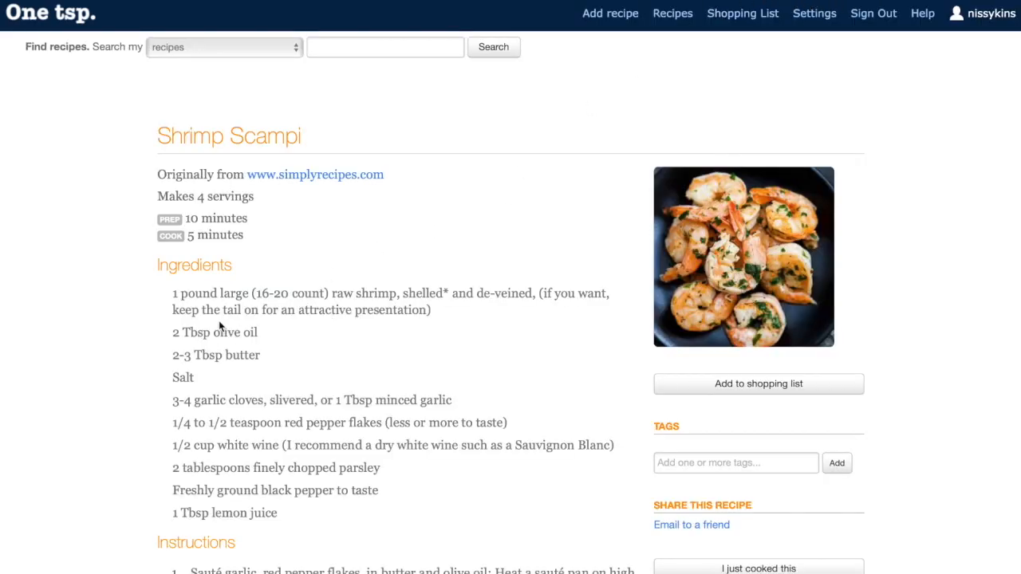
drag(171, 291, 290, 511)
key(ctrl+c)
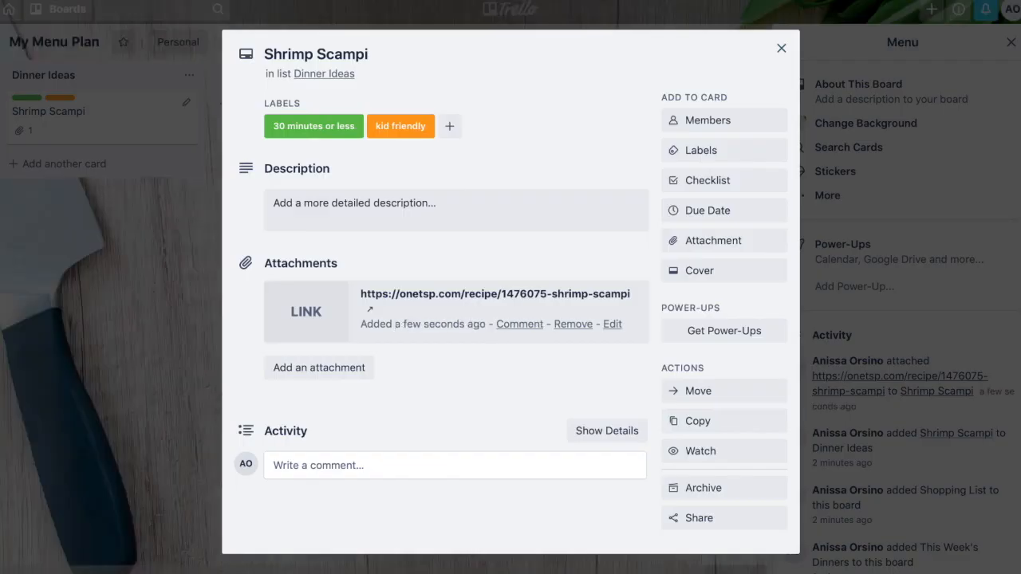
click(348, 206)
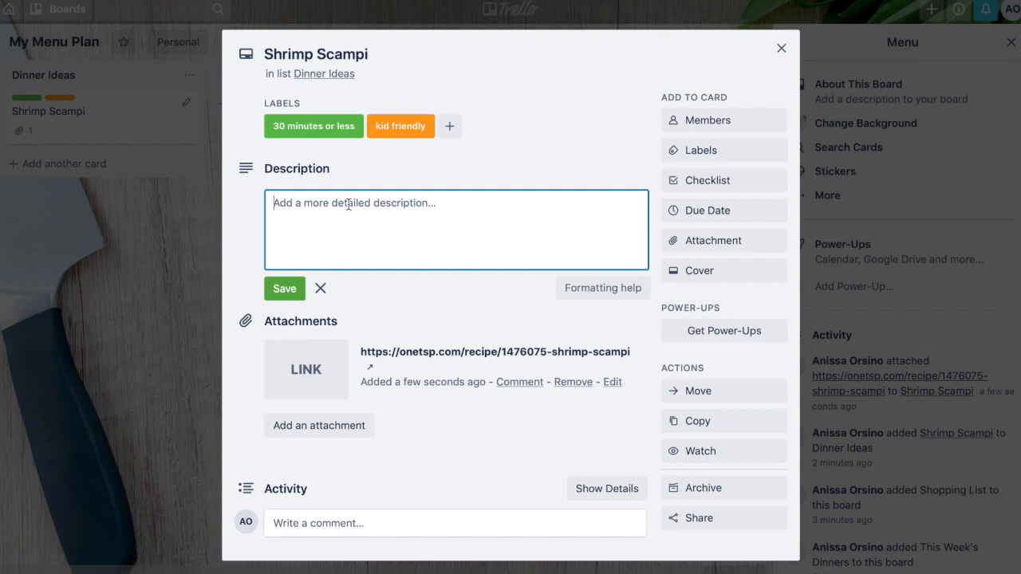
key(ctrl+v)
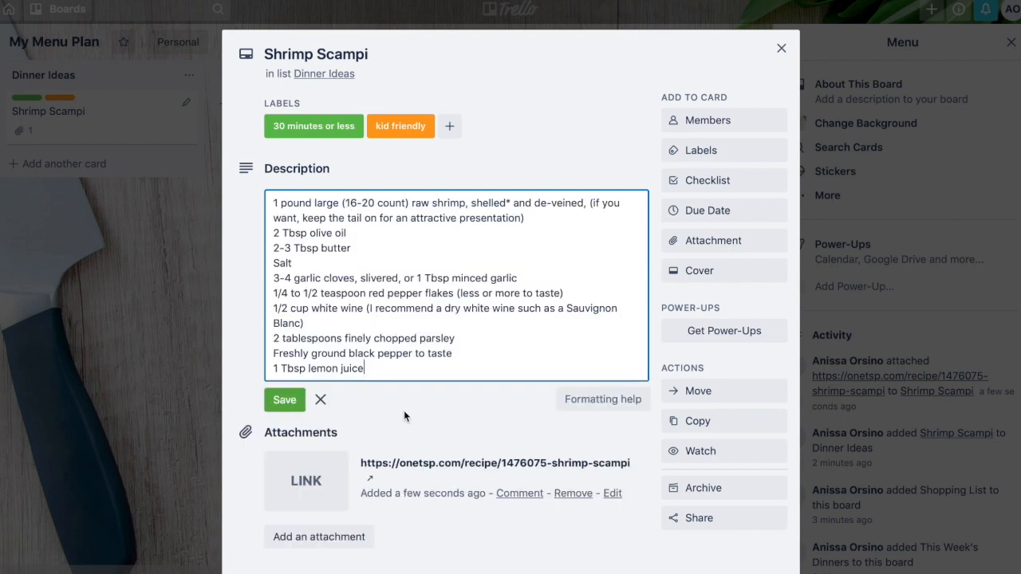
click(404, 412)
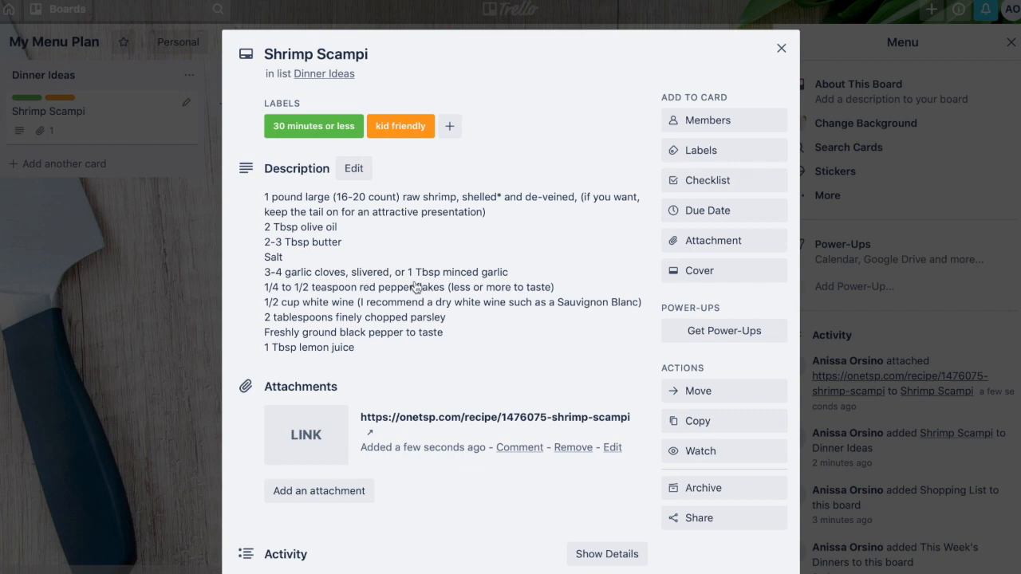
- Add a checklist titled Checklist to the card with items item, item 2 and item 3
click(695, 182)
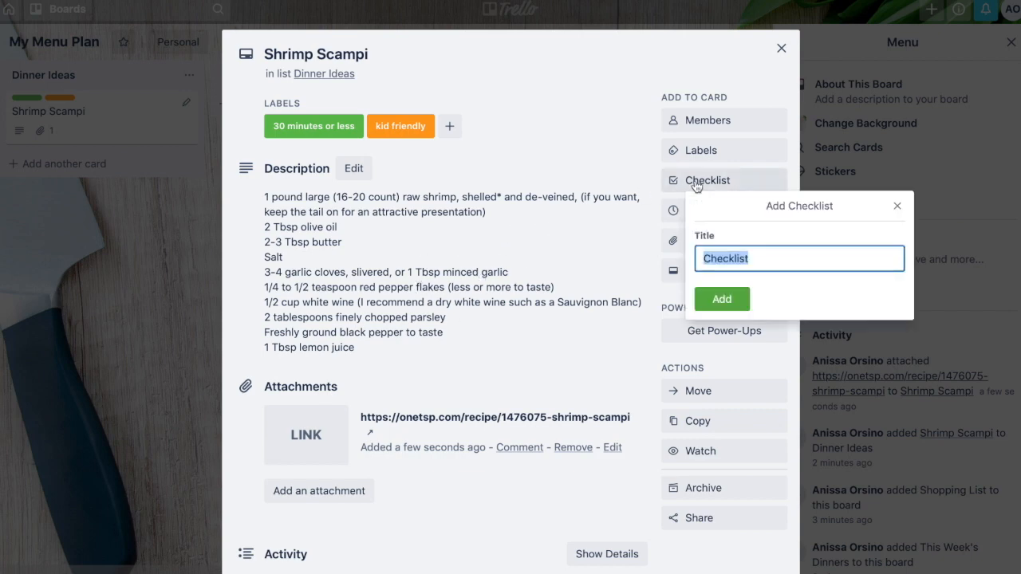
click(725, 301)
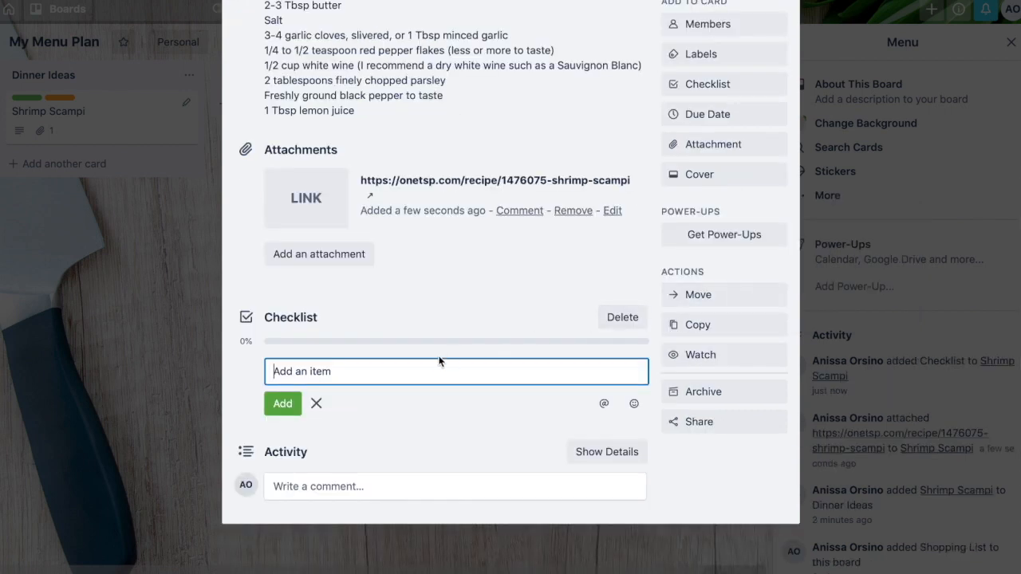
text(item)
key(Return)
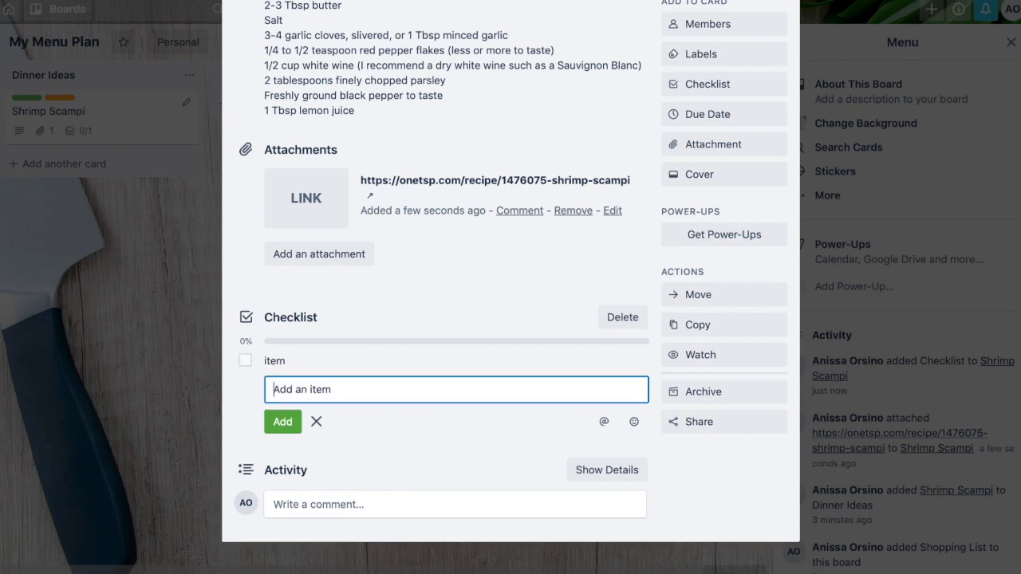
text(item 2)
key(Return)
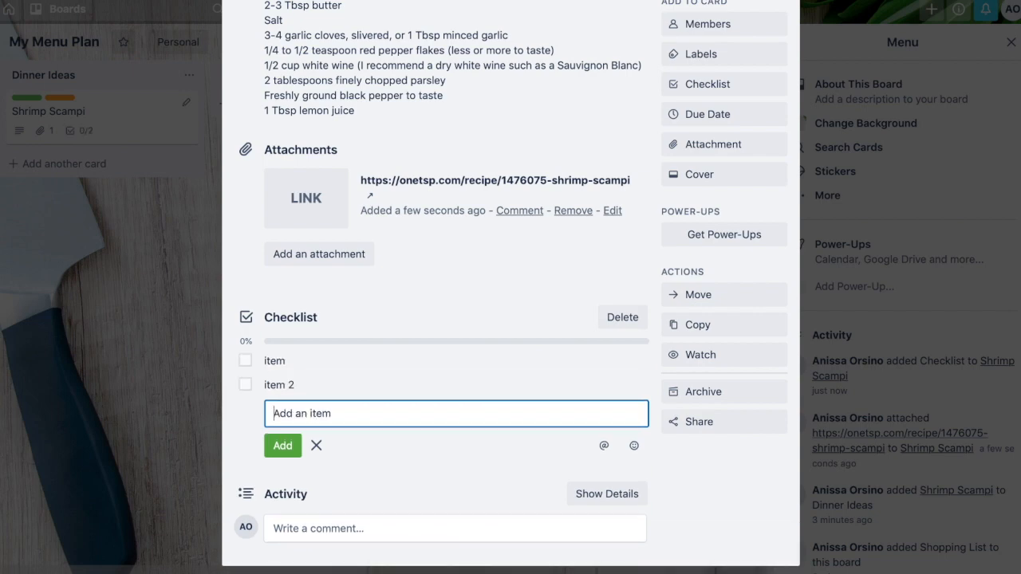
text(item 3)
key(Return)
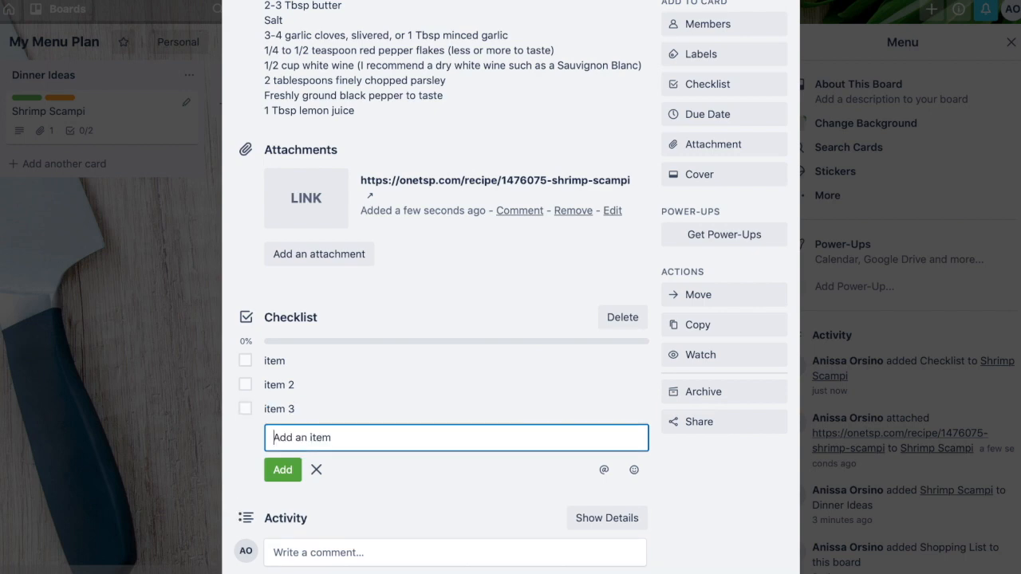
- Check off all three checklist items
click(246, 362)
click(246, 386)
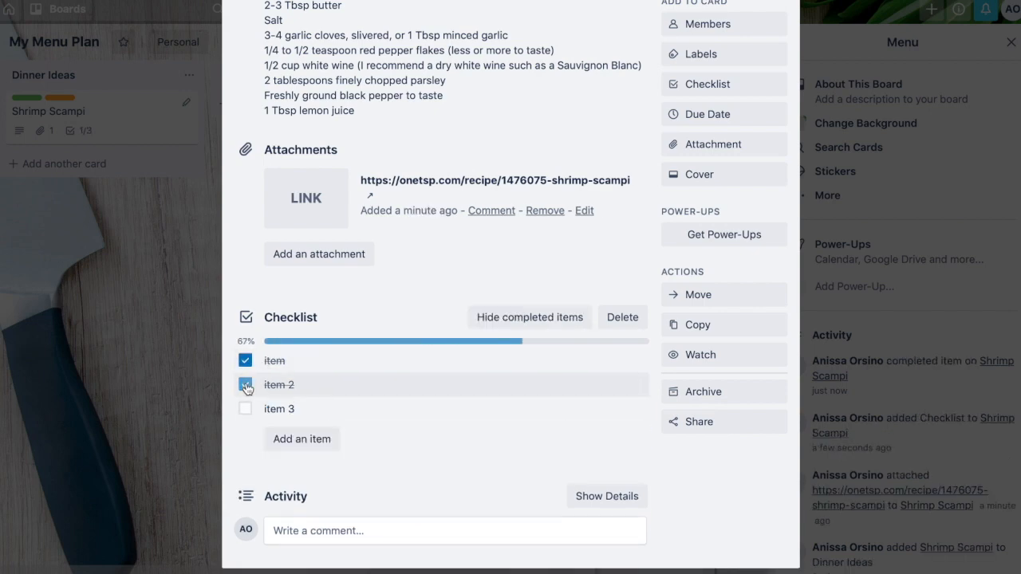
click(246, 410)
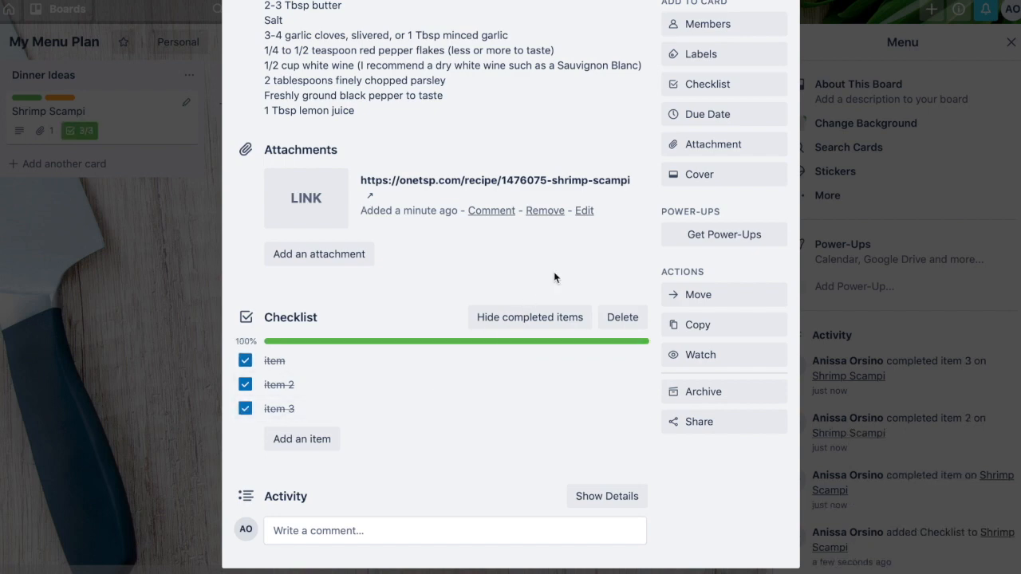
- Attach the Shrimp Scampi.JPG image from the computer to the card and close the card
click(719, 155)
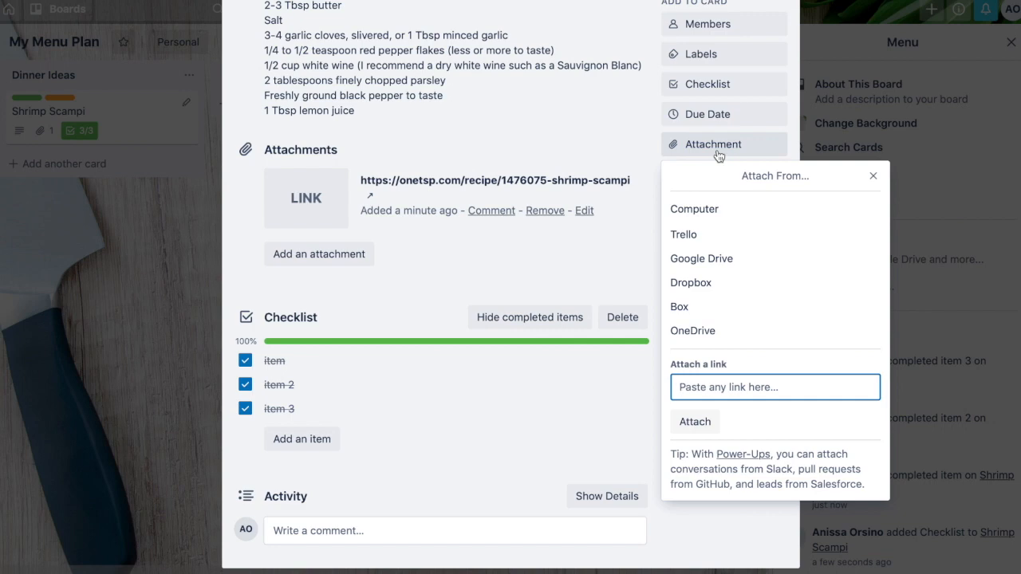
click(699, 210)
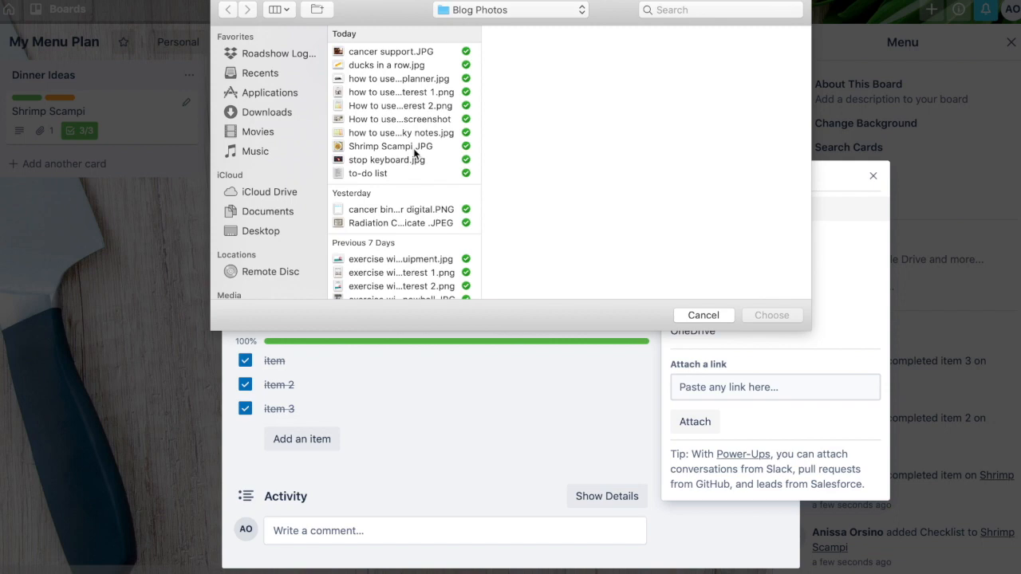
click(416, 148)
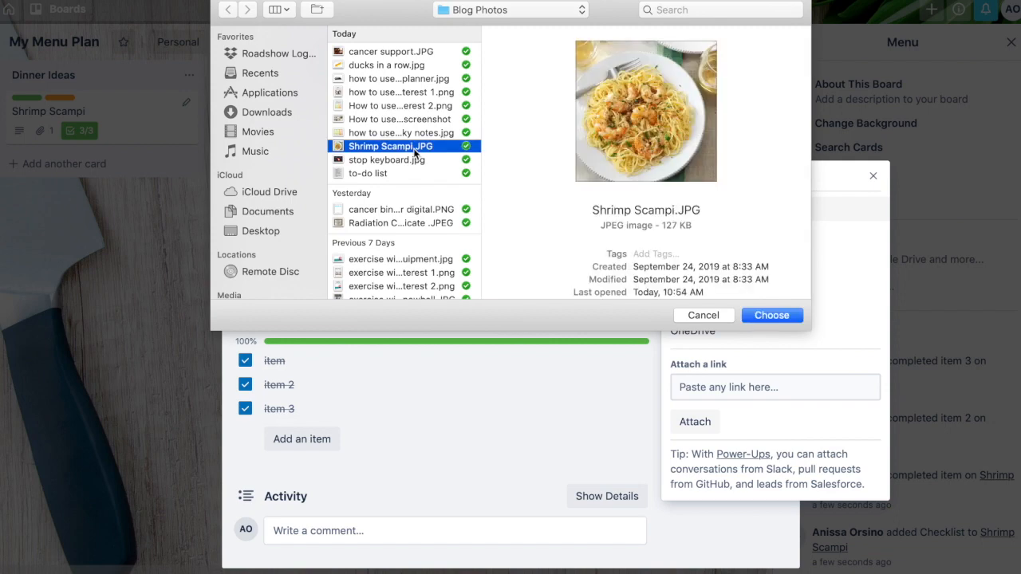
click(766, 319)
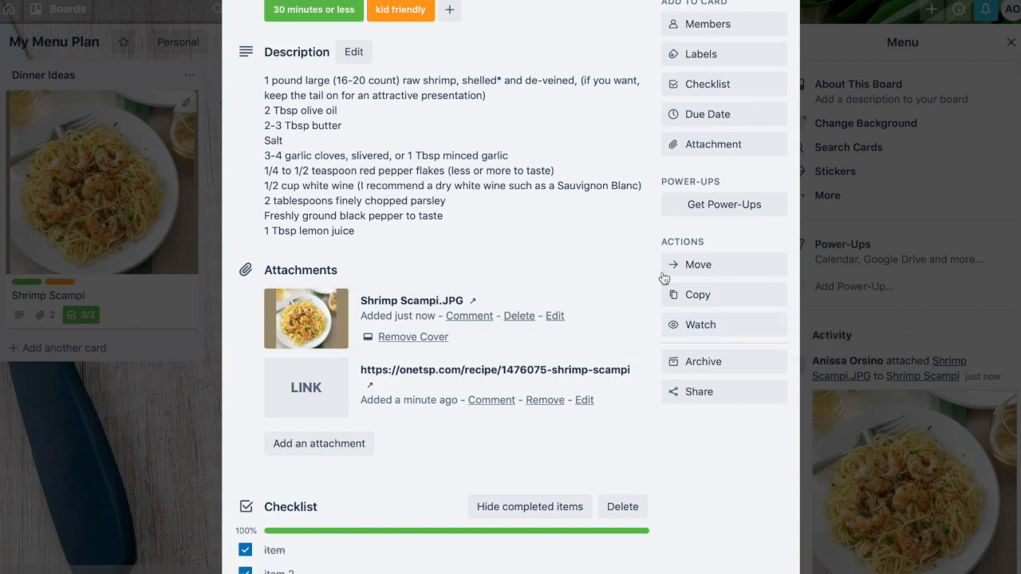
click(841, 217)
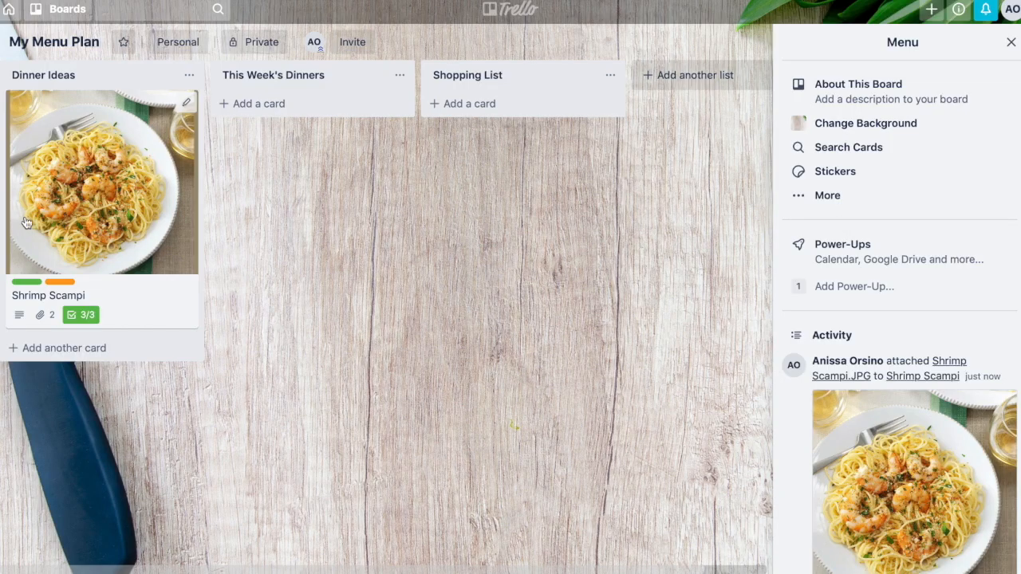
- Reopen the Shrimp Scampi card, select and copy its ingredient description, and close the card
click(100, 175)
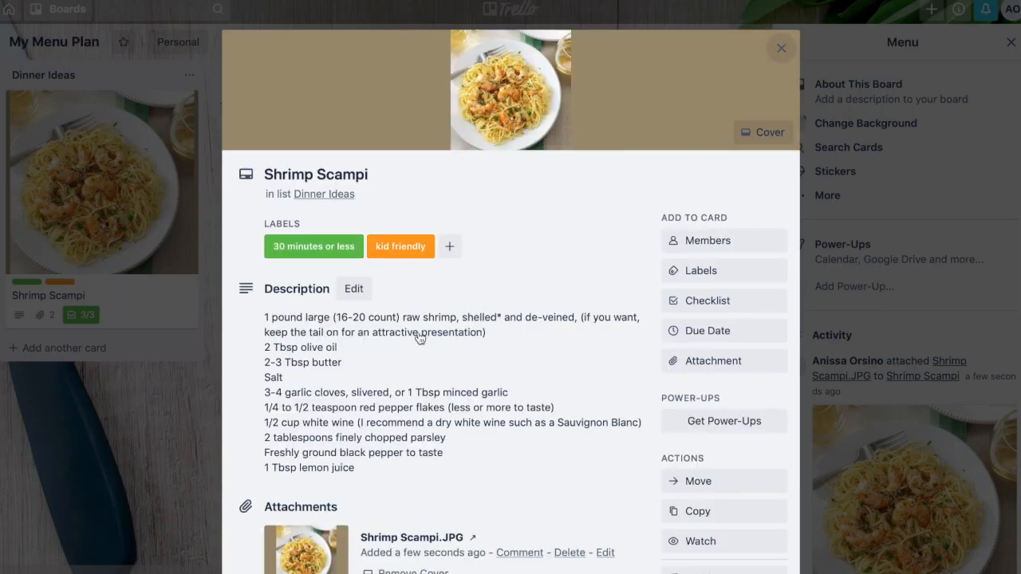
scroll(418, 338, down, 1)
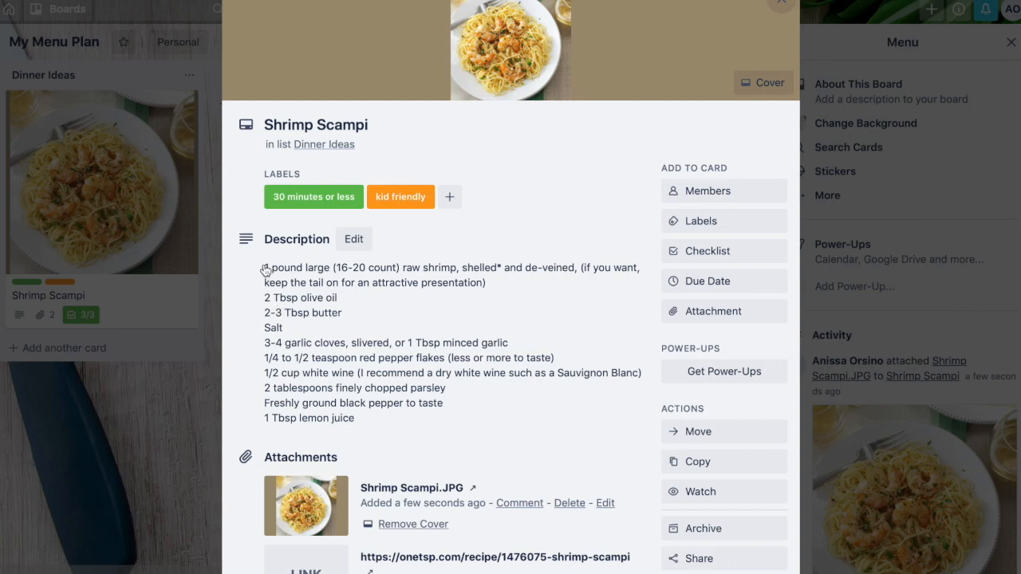
drag(264, 268, 372, 418)
key(ctrl+c)
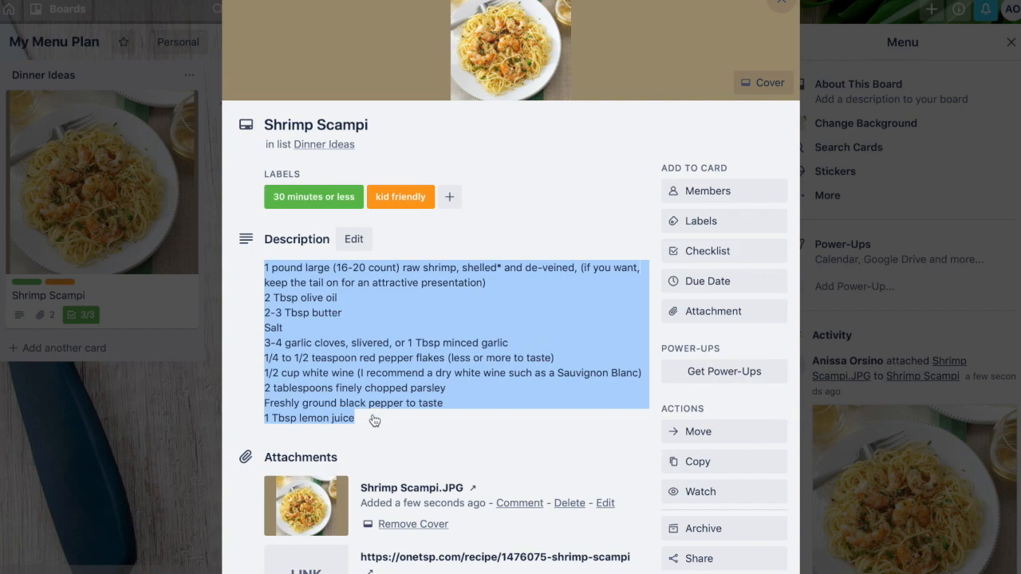
click(195, 387)
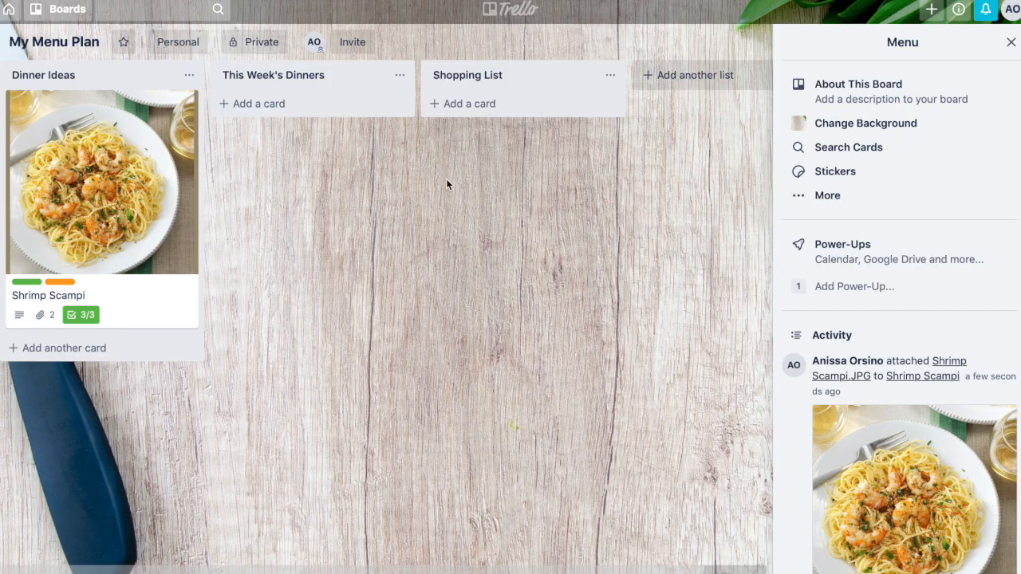
- Add a card named shopping list 9/29/19 to the Shopping List list
click(479, 105)
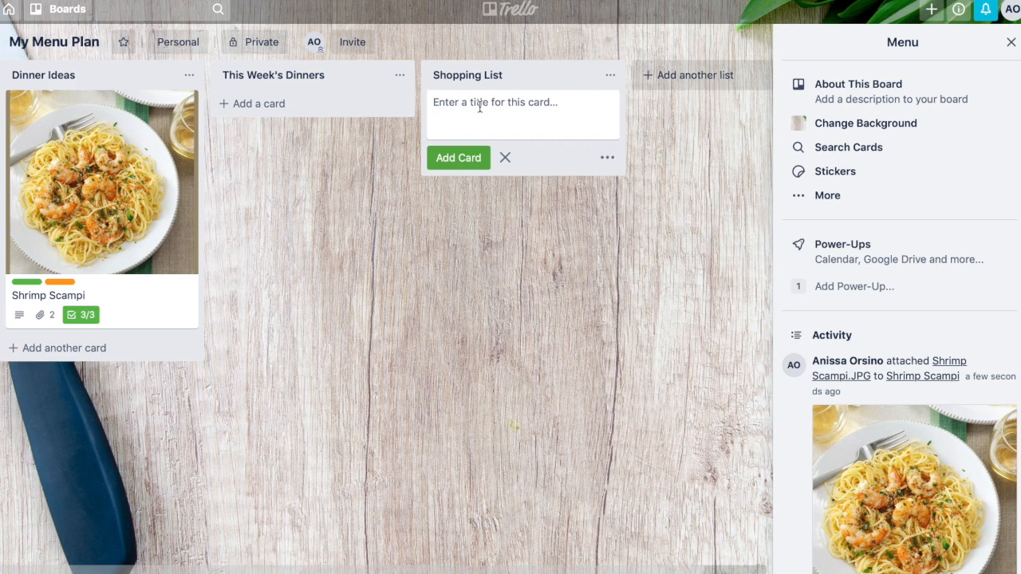
text(shopping list 9/29/19)
key(Return)
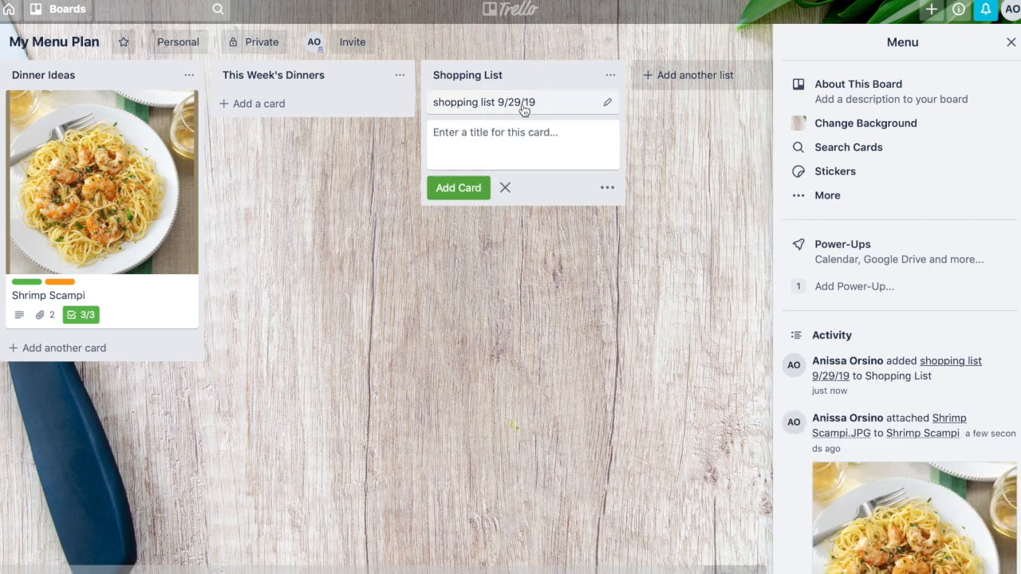
- Open the shopping list 9/29/19 card and add a checklist titled Checklist
click(523, 109)
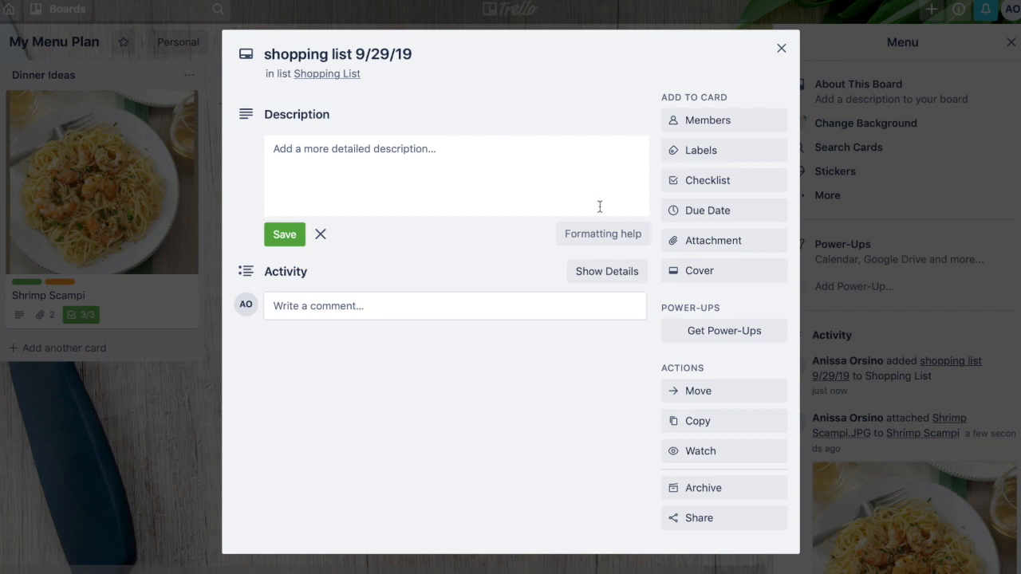
click(710, 183)
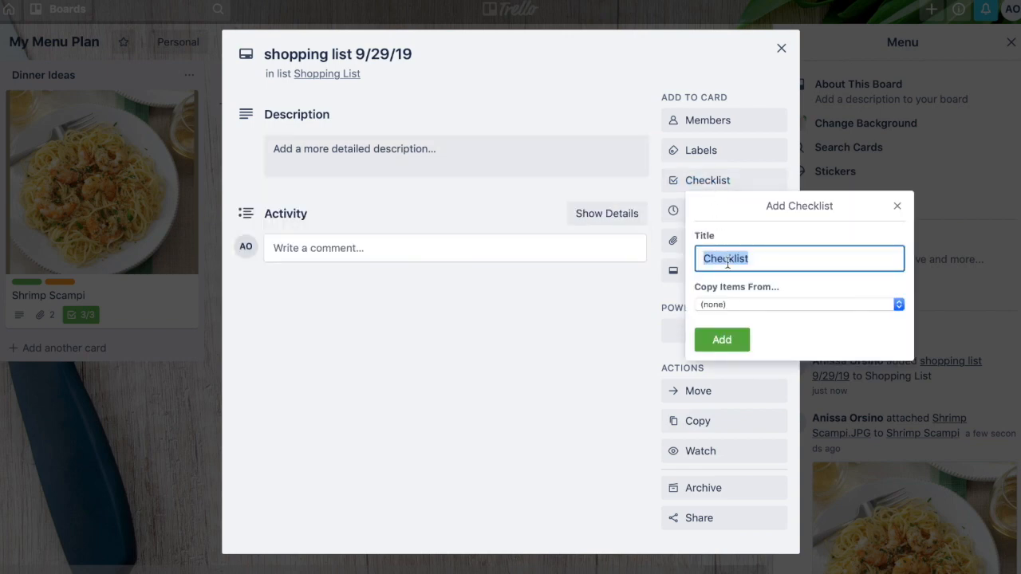
key(Return)
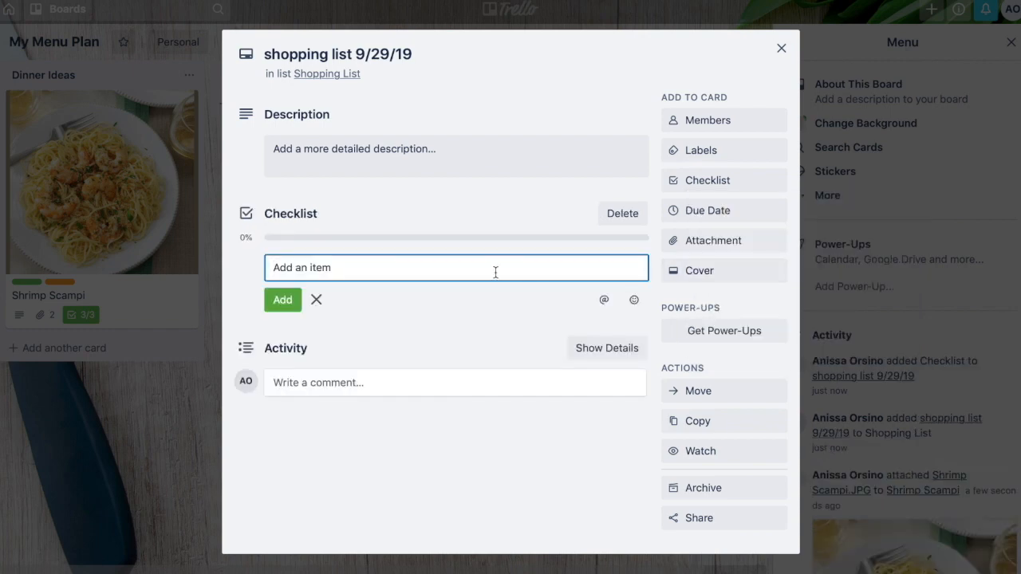
- Paste the copied Shrimp Scampi ingredients as checklist items in the shopping list card and close the card
key(ctrl+v)
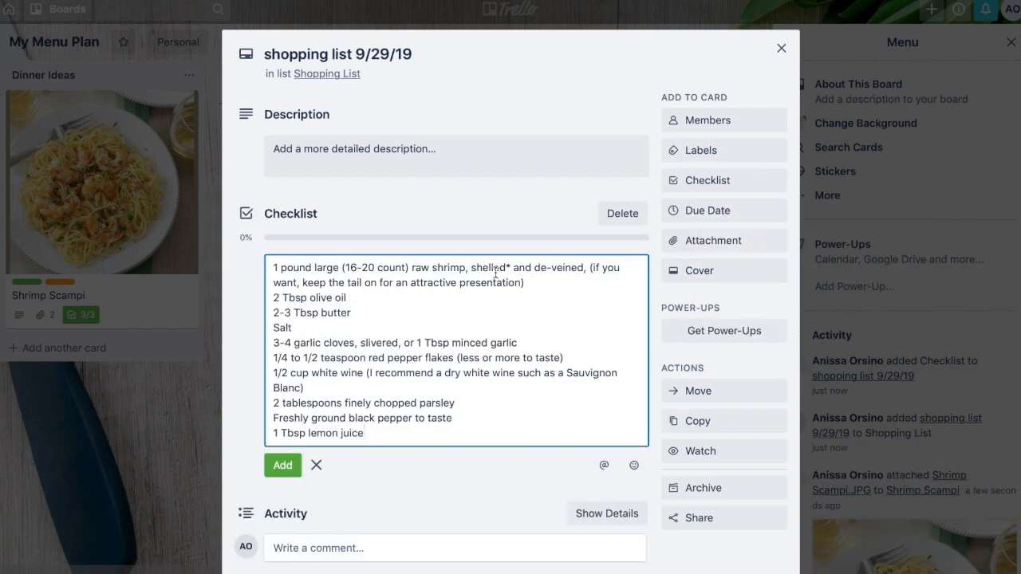
click(284, 469)
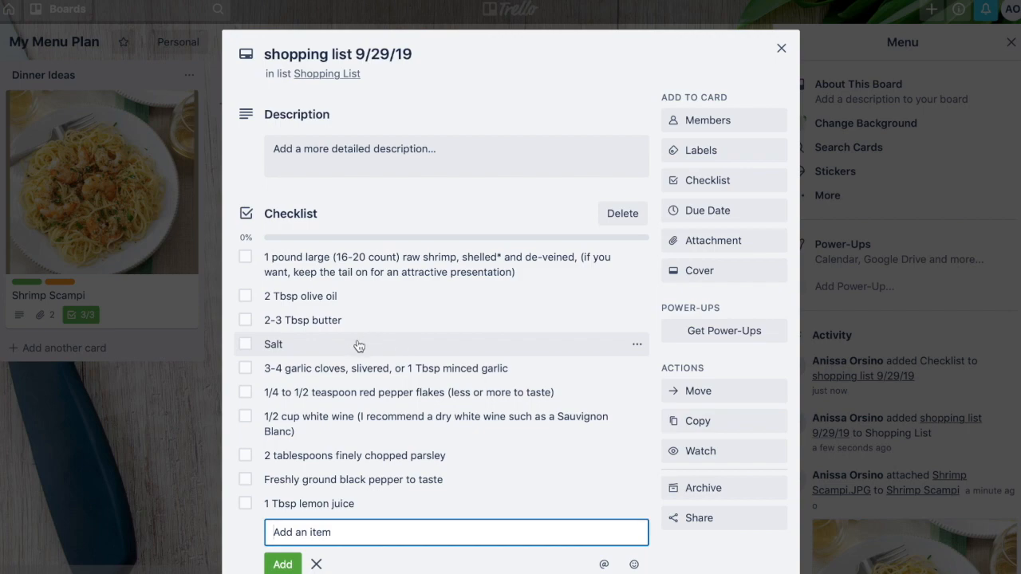
click(781, 49)
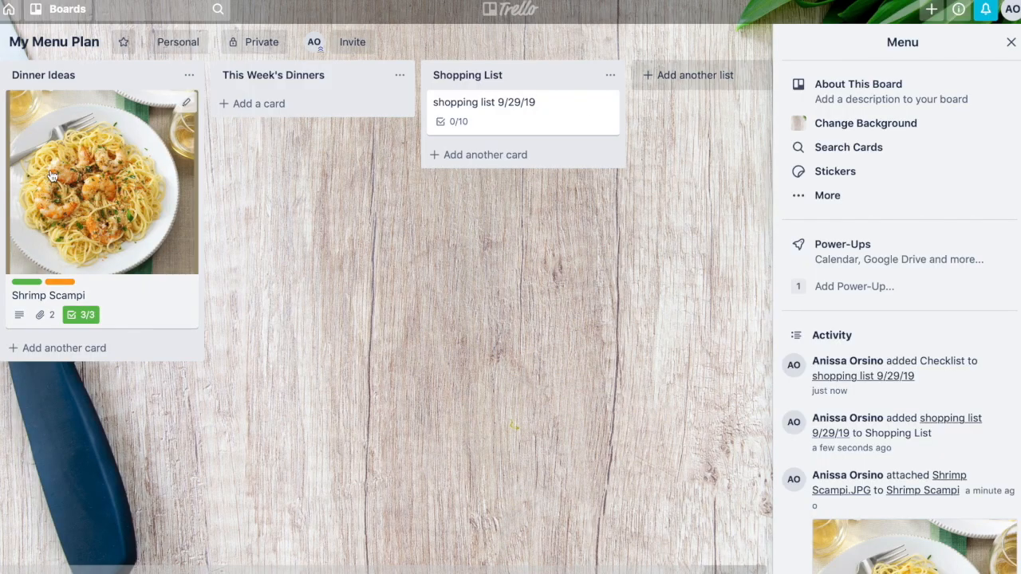
- Move the Shrimp Scampi card from Dinner Ideas into the This Week's Dinners list, then open and close it
drag(50, 176, 256, 166)
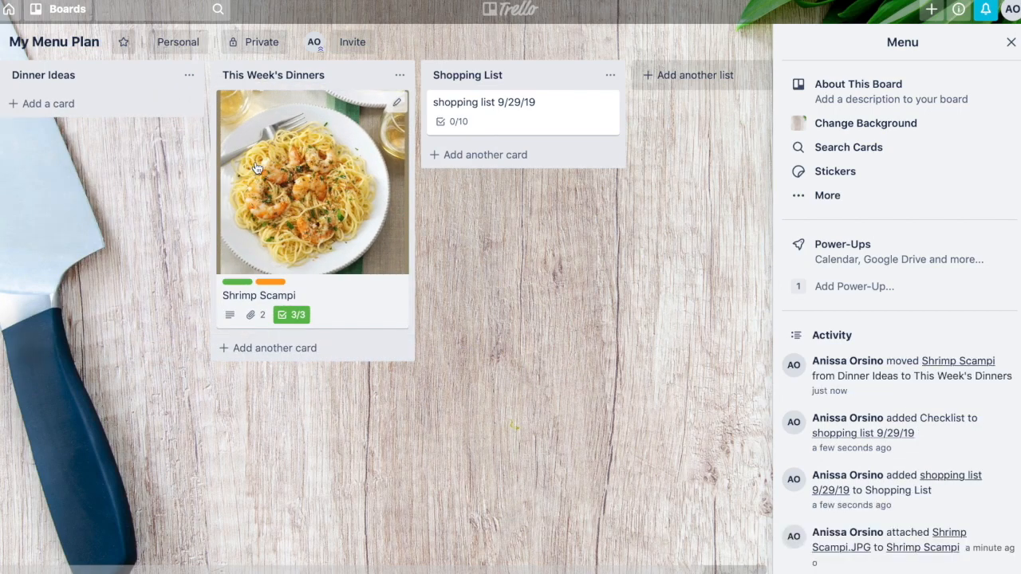
mouse_move(257, 166)
mouse_down()
mouse_move(62, 174)
mouse_move(249, 168)
mouse_up()
click(249, 167)
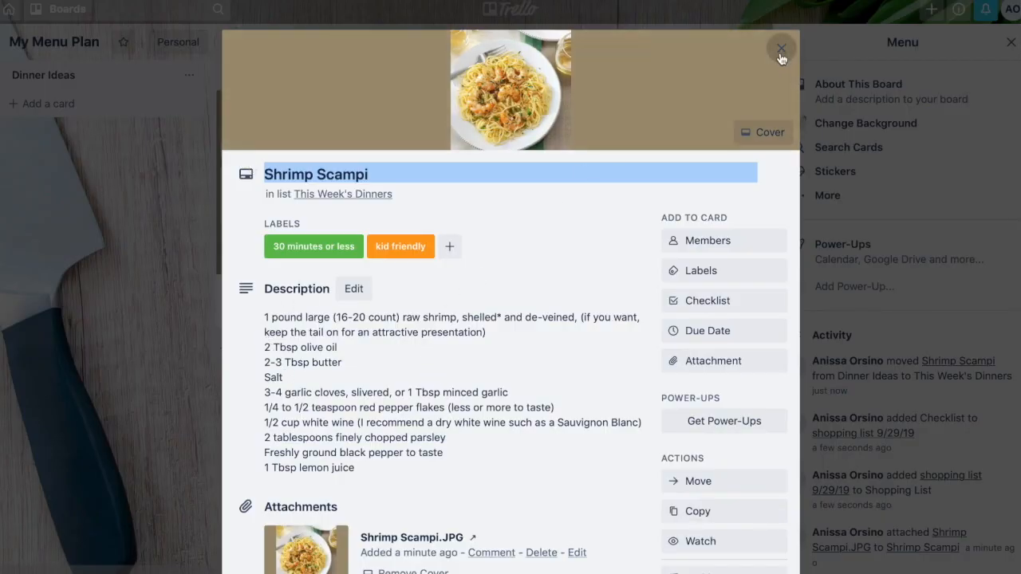
click(781, 49)
- In the shopping list 9/29/19 checklist, move 1 Tbsp lemon juice to the top and the white wine item to the bottom
click(490, 126)
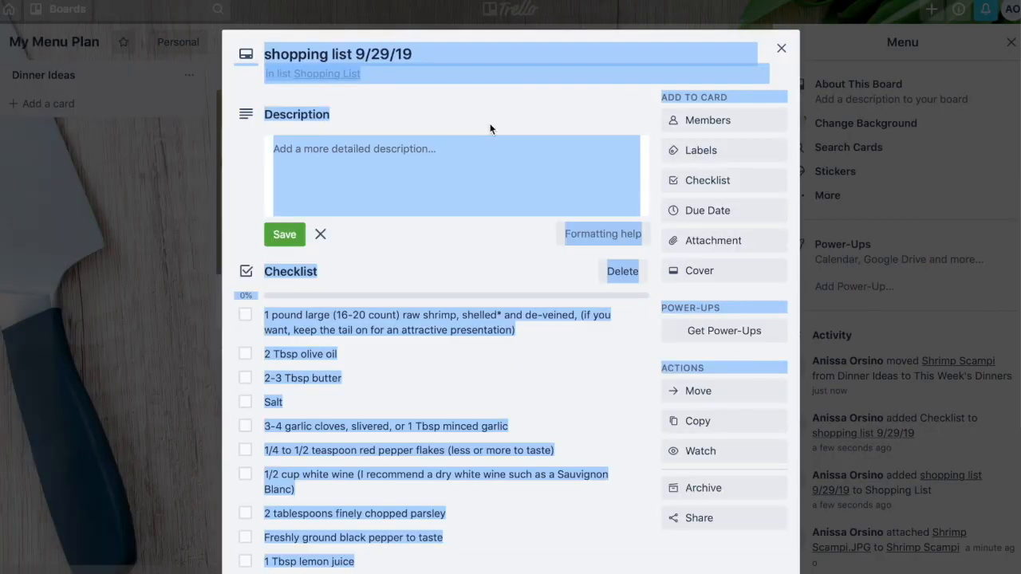
click(504, 388)
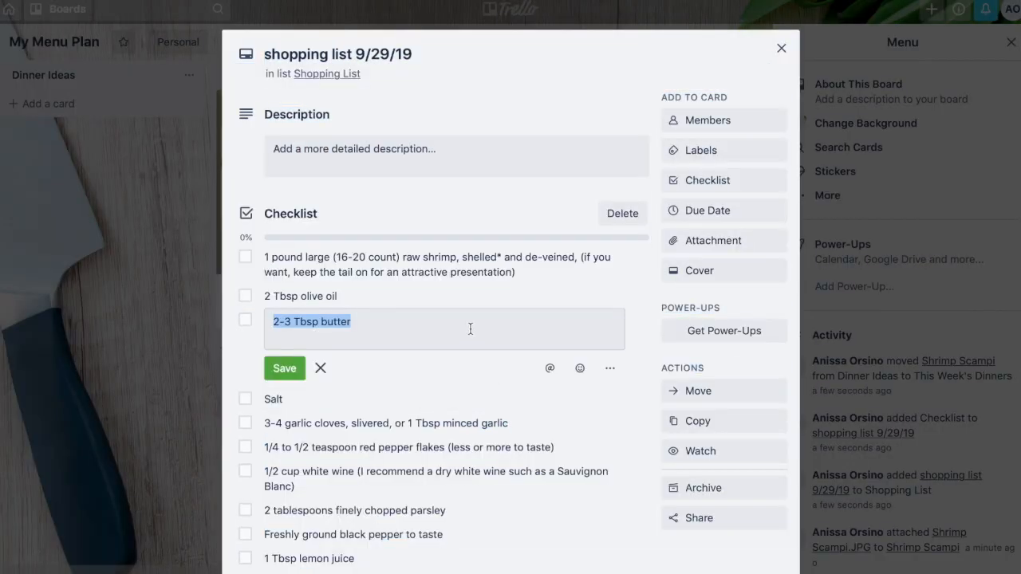
scroll(363, 398, down, 2)
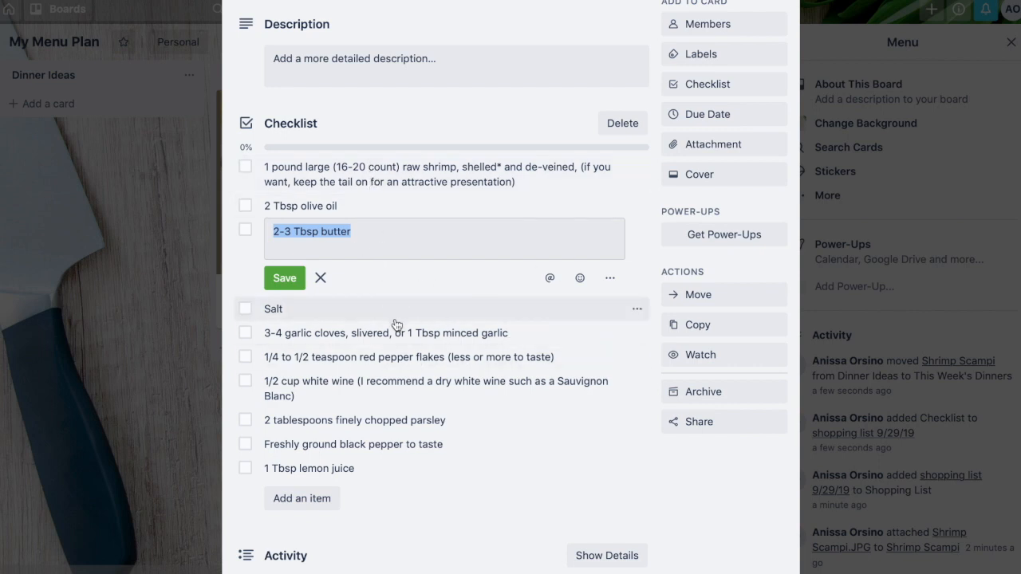
click(472, 114)
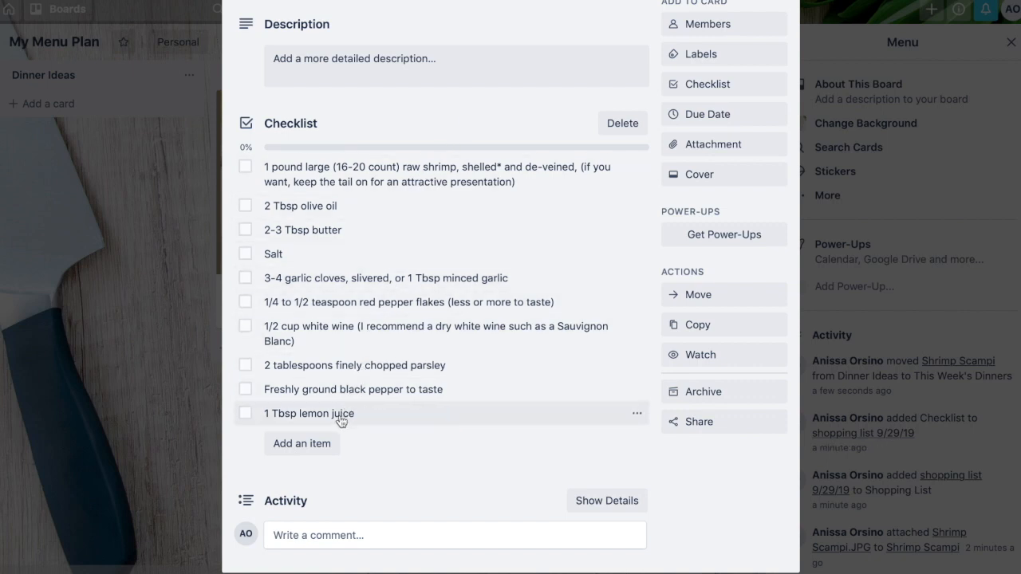
drag(341, 415, 348, 182)
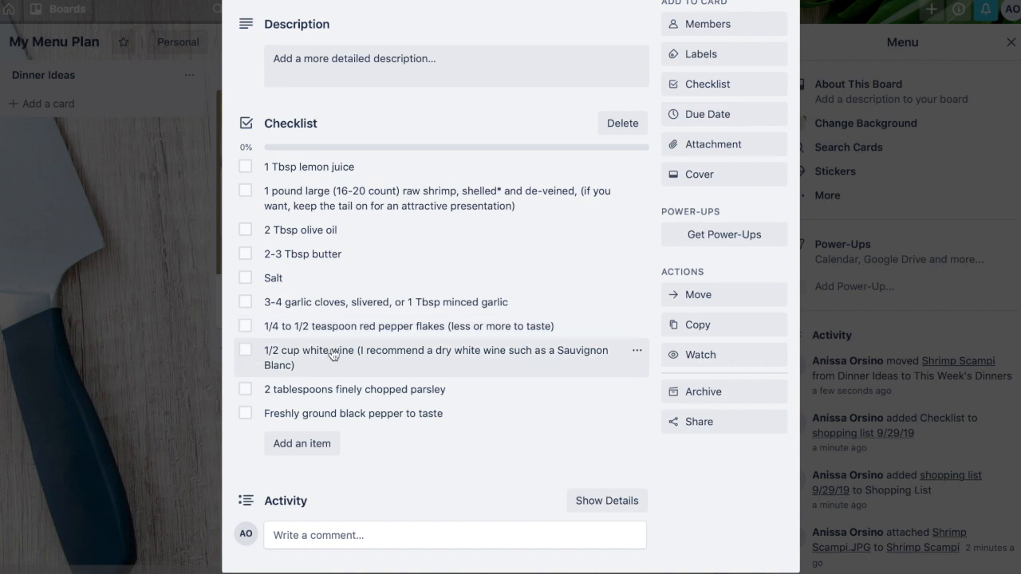
drag(333, 356, 331, 464)
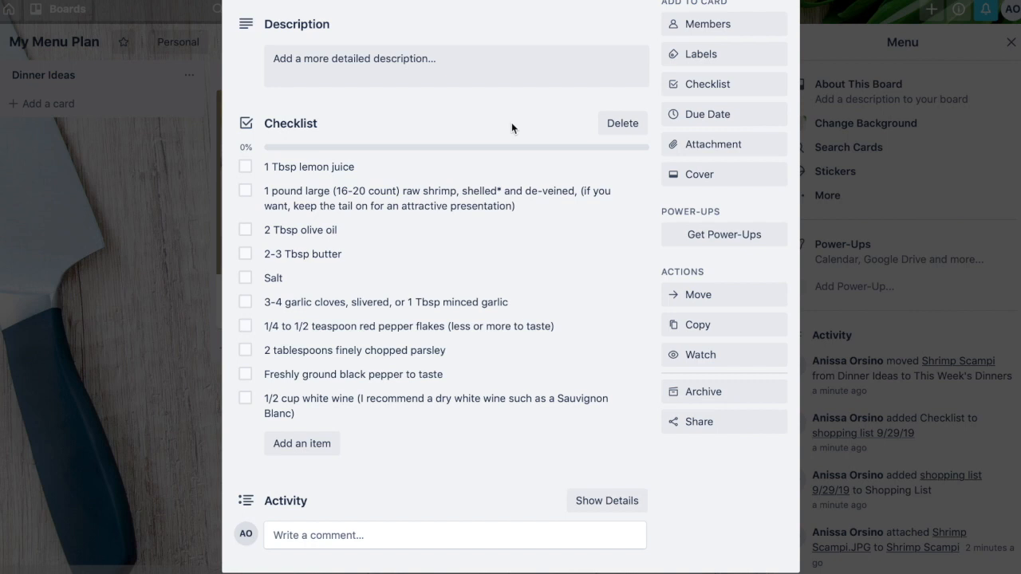
click(192, 201)
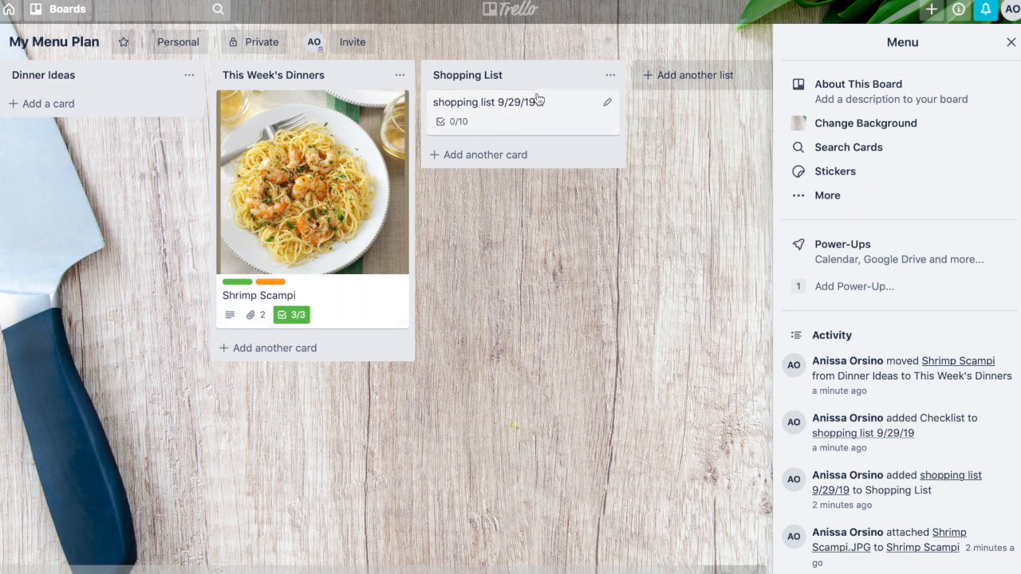
- Open the Shrimp Scampi card to review its details, then close it
click(341, 164)
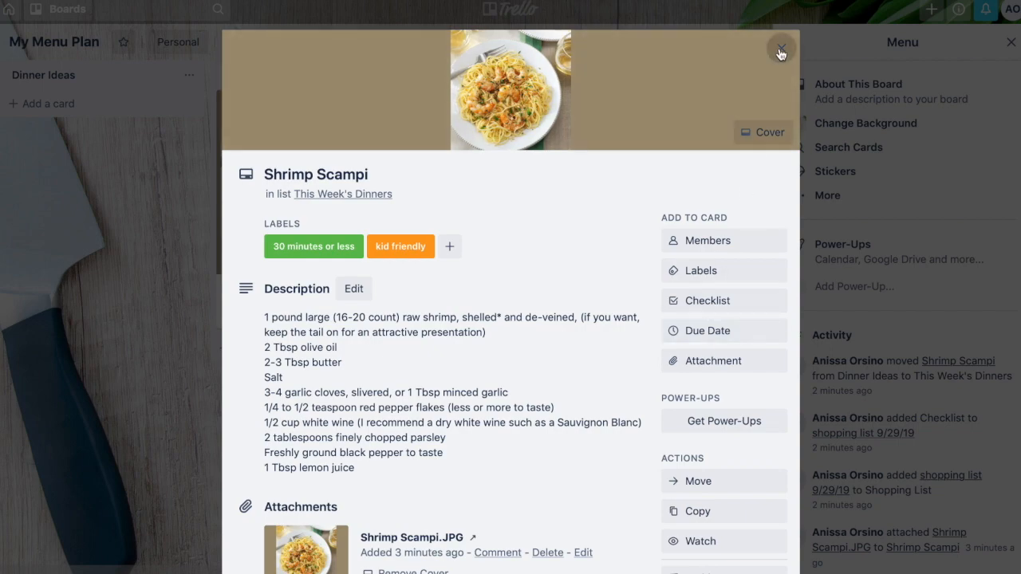
click(782, 51)
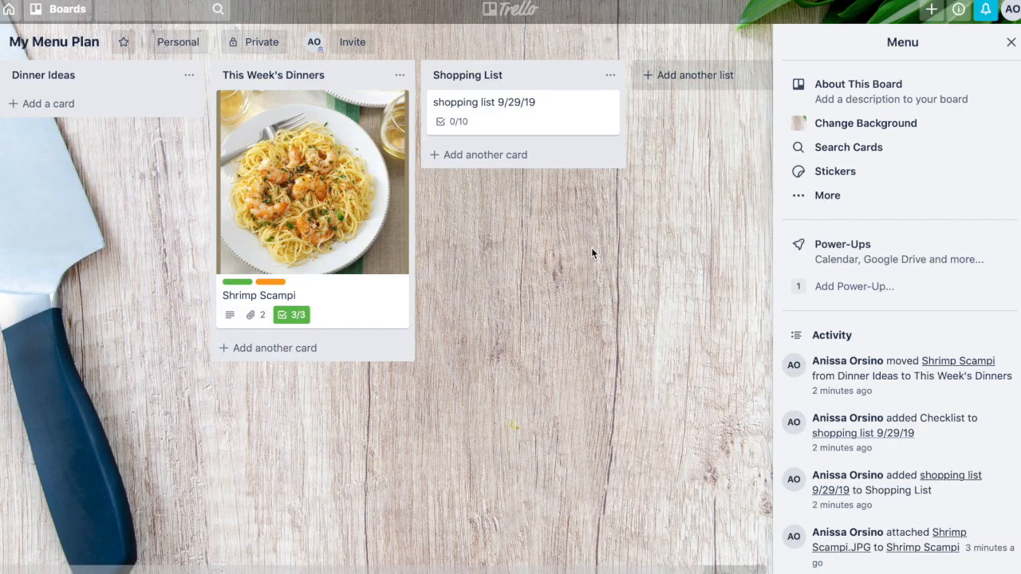